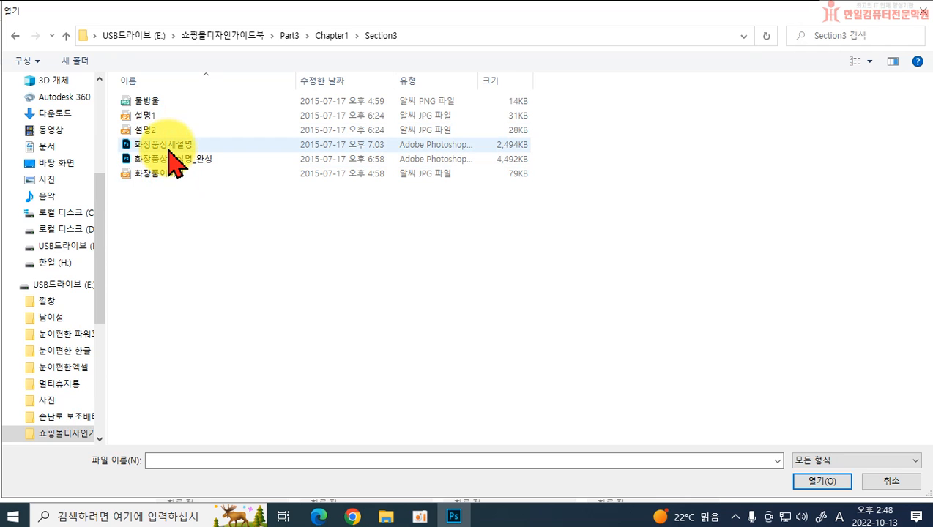
# Step: Open the 화장품상세설명 Photoshop file from the Section3 folder
pyautogui.doubleClick(169, 145)
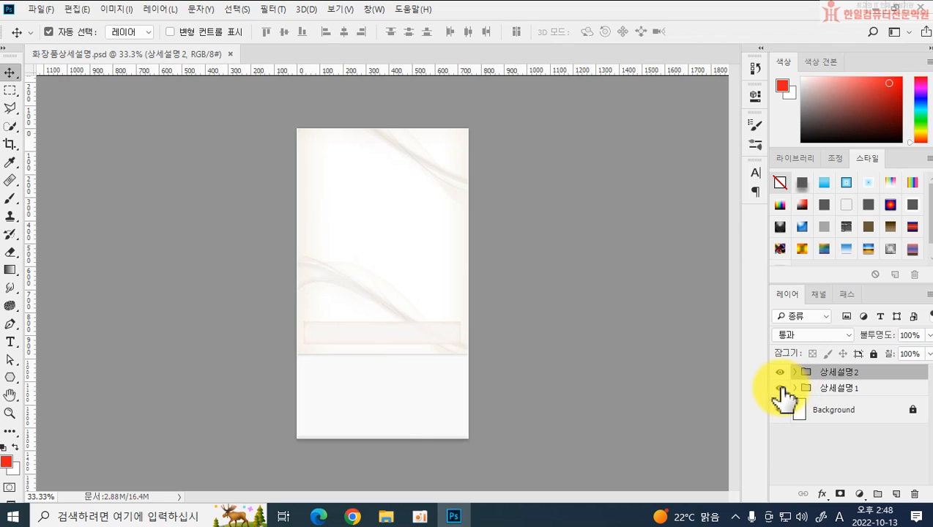
# Step: Toggle the visibility of the 상세설명1 and 상세설명2 groups to examine which artwork each one contains
pyautogui.click(779, 389)
pyautogui.click(780, 388)
pyautogui.click(779, 388)
pyautogui.click(780, 388)
pyautogui.click(780, 388)
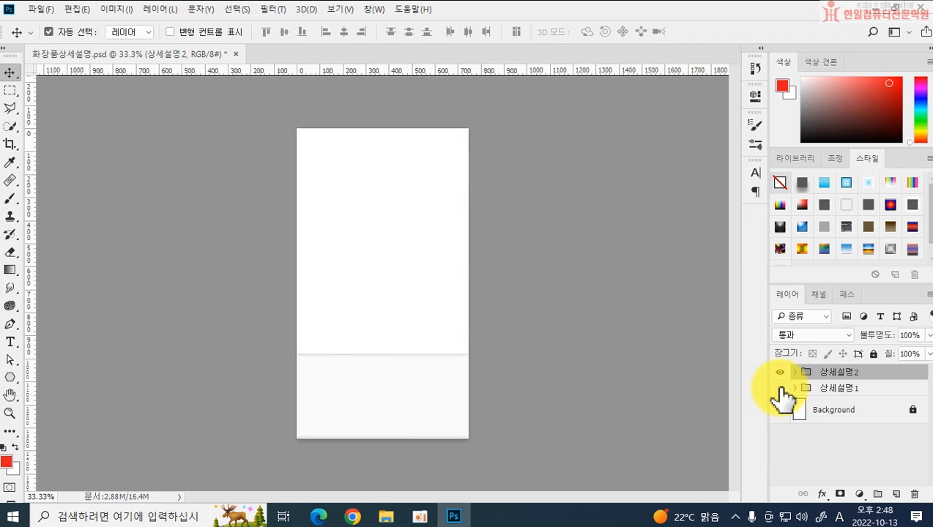
pyautogui.click(780, 388)
pyautogui.click(781, 372)
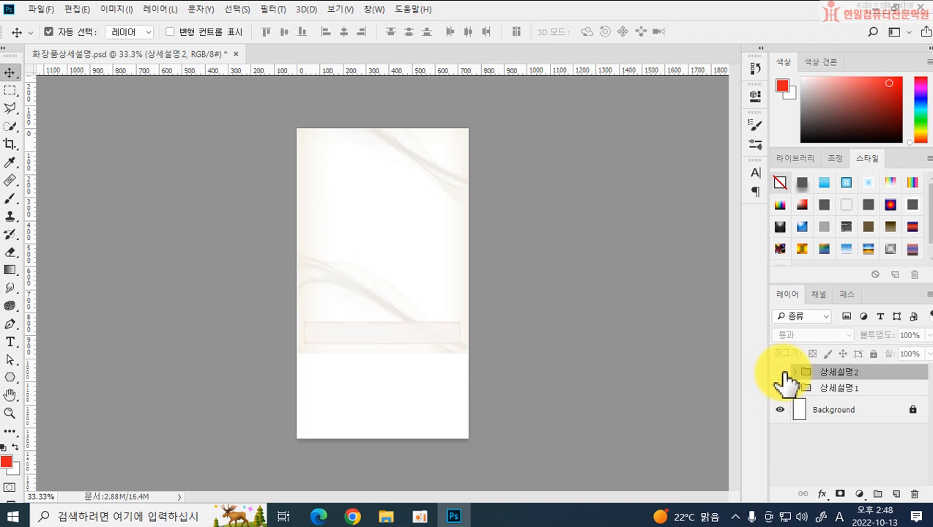
pyautogui.click(780, 372)
pyautogui.click(781, 372)
pyautogui.click(781, 372)
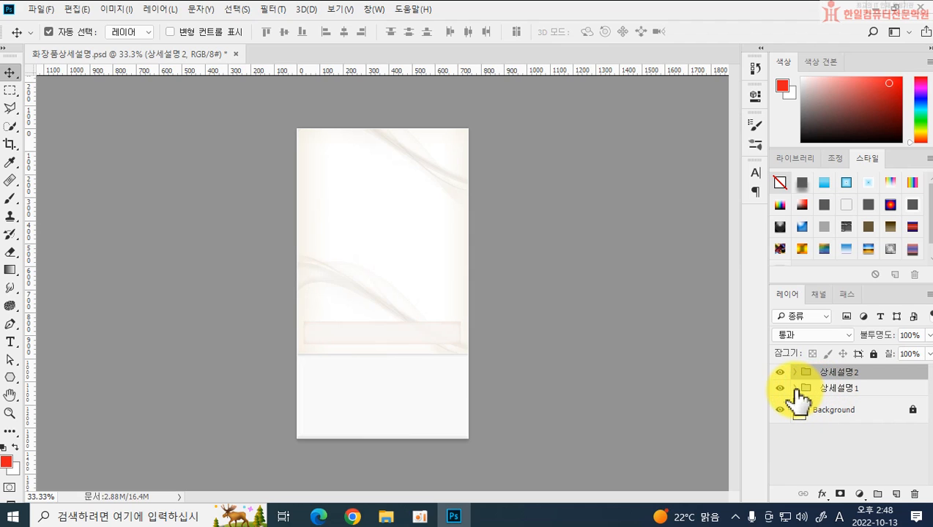
# Step: Expand the 상세설명1 and 상세설명2 groups in turn to examine their layers, collapsing each again
pyautogui.click(794, 388)
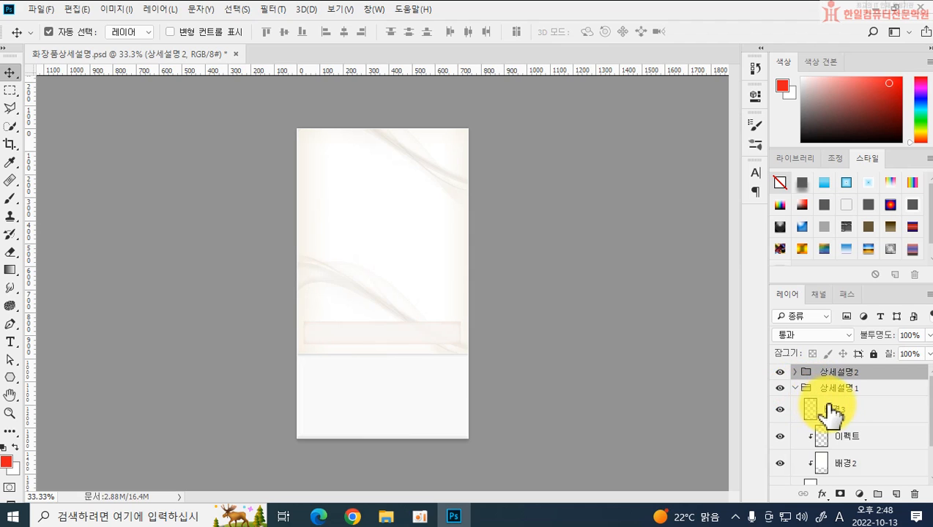
pyautogui.scroll(-2, 828, 478)
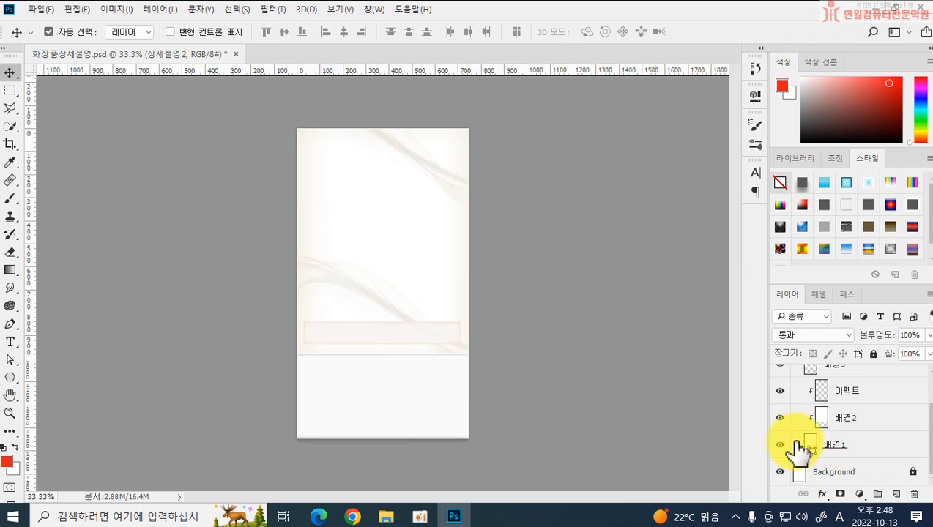
pyautogui.scroll(2, 838, 418)
pyautogui.click(793, 388)
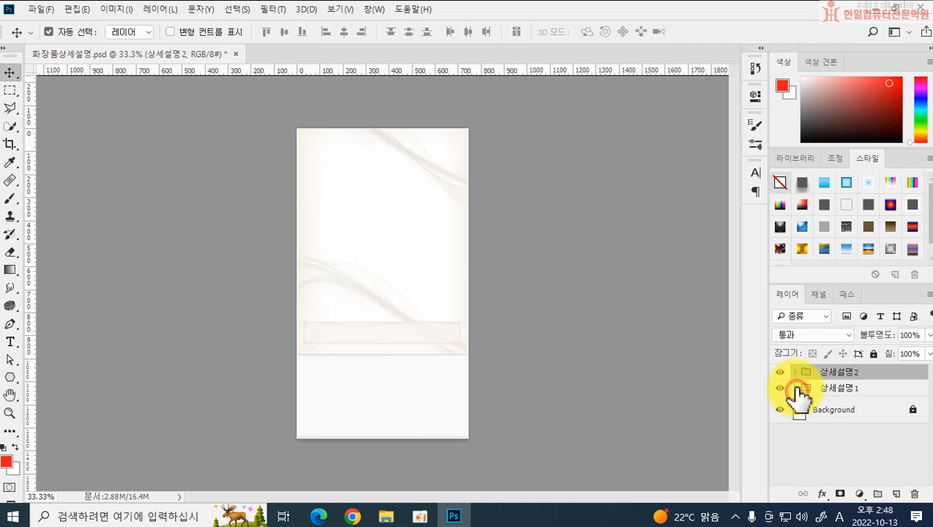
pyautogui.click(796, 372)
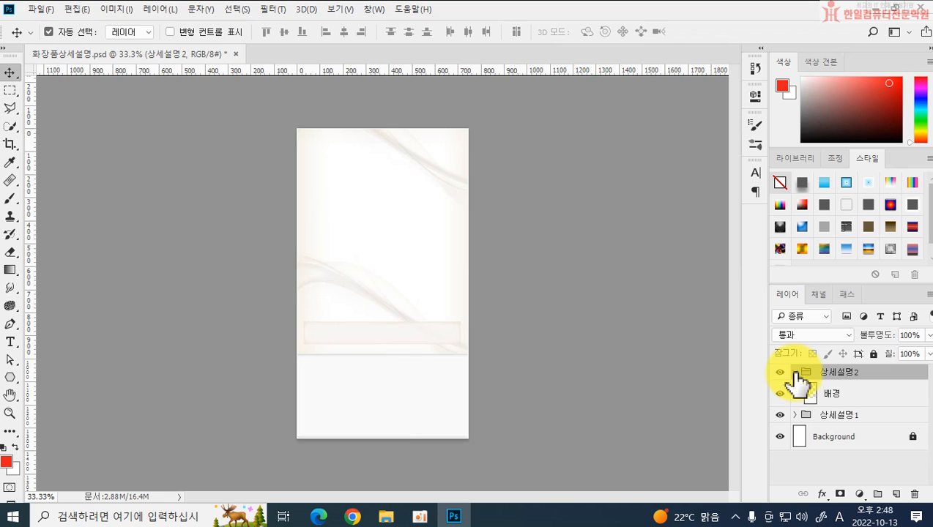
pyautogui.click(795, 372)
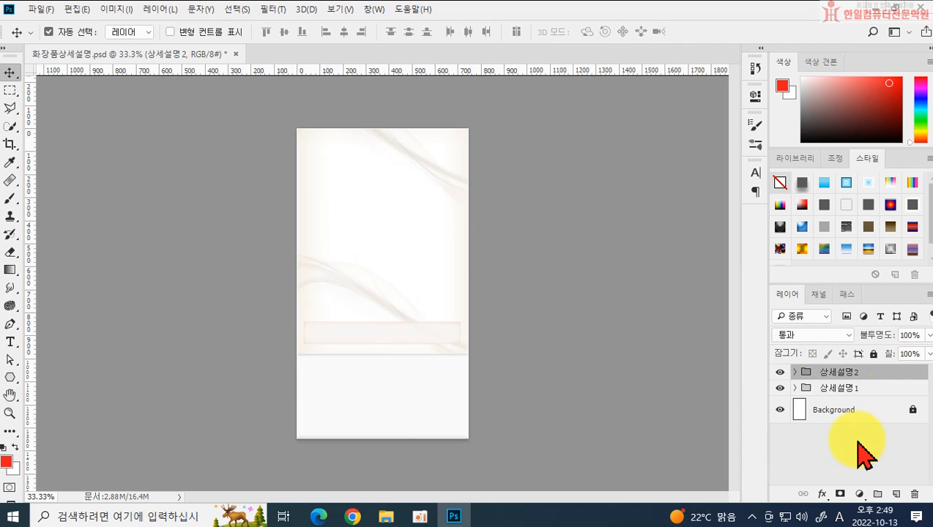
# Step: Add the heading "더블유투에이, 콜라겐 엠플!" in HY견고딕 near the top of the page, directly above the 이펙트 layer in 상세설명1
pyautogui.click(795, 388)
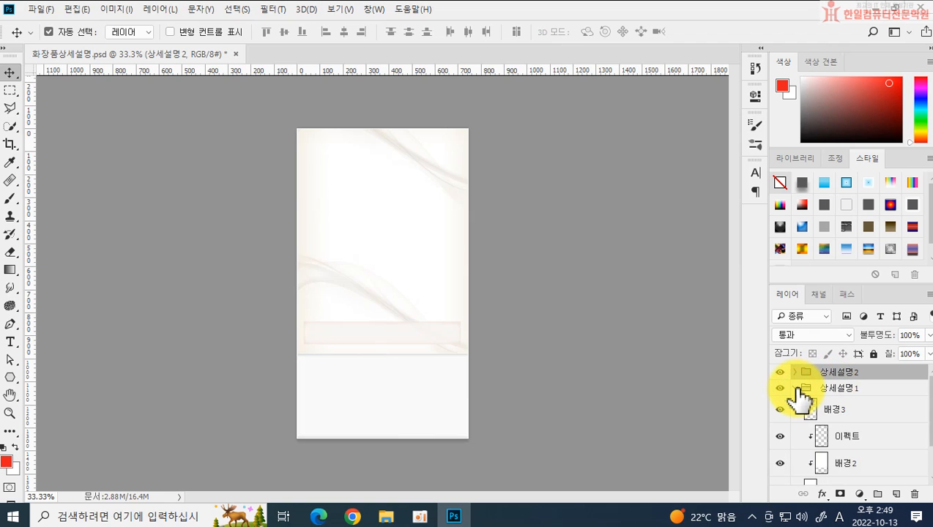
pyautogui.click(849, 441)
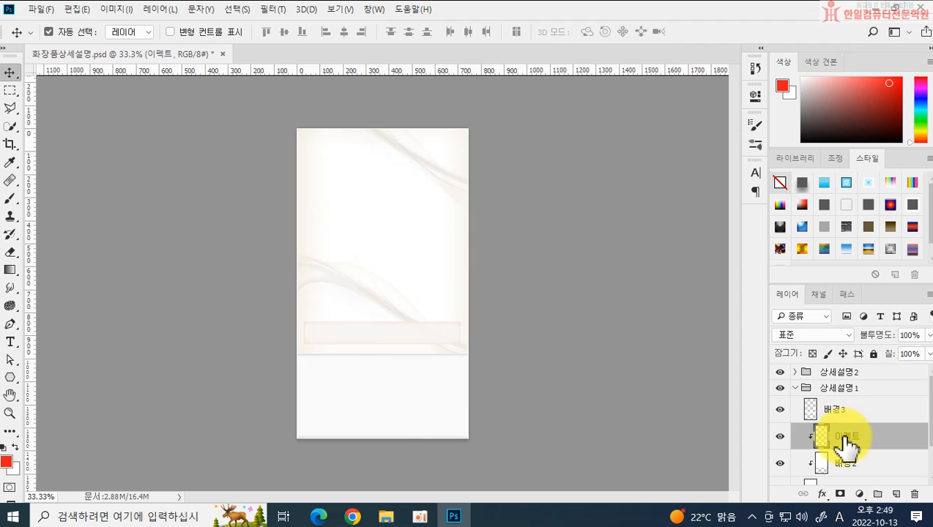
pyautogui.click(11, 342)
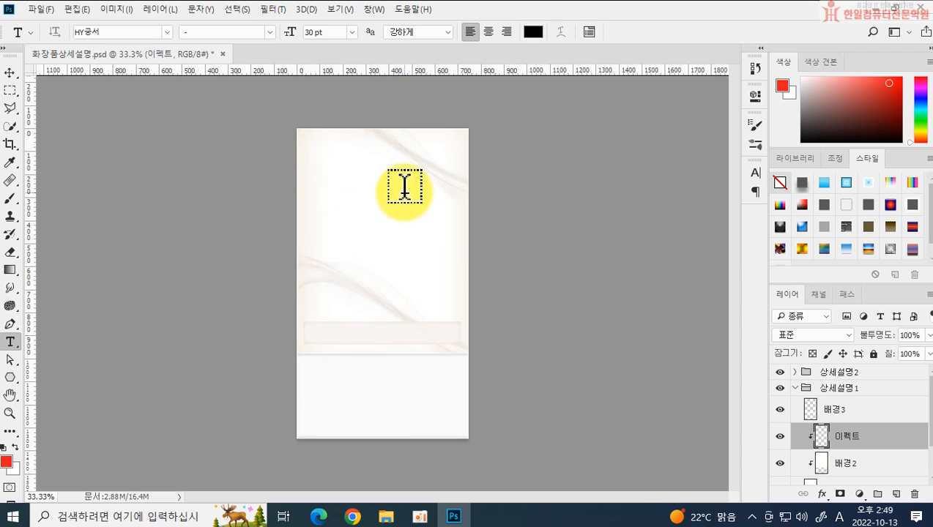
pyautogui.hotkey('ctrl', '+')
pyautogui.hotkey('ctrl', '+')
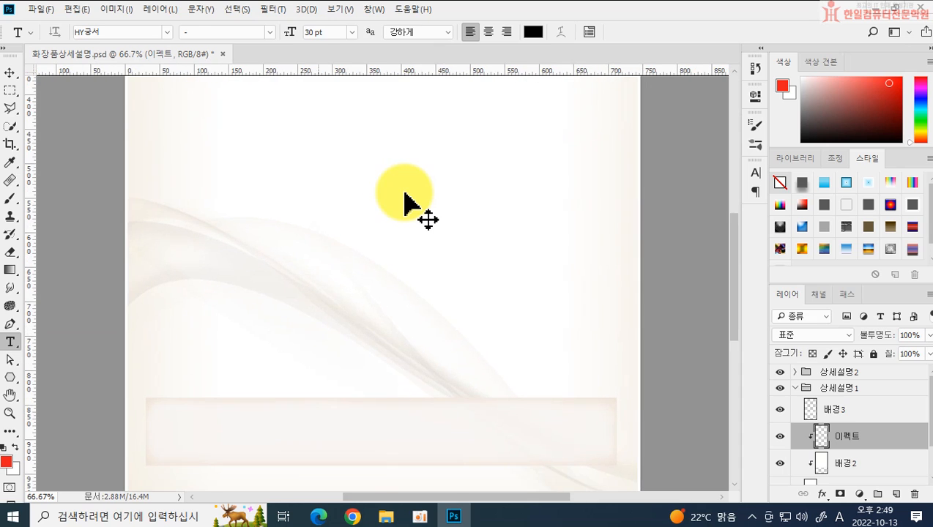
pyautogui.hotkey('ctrl', '+')
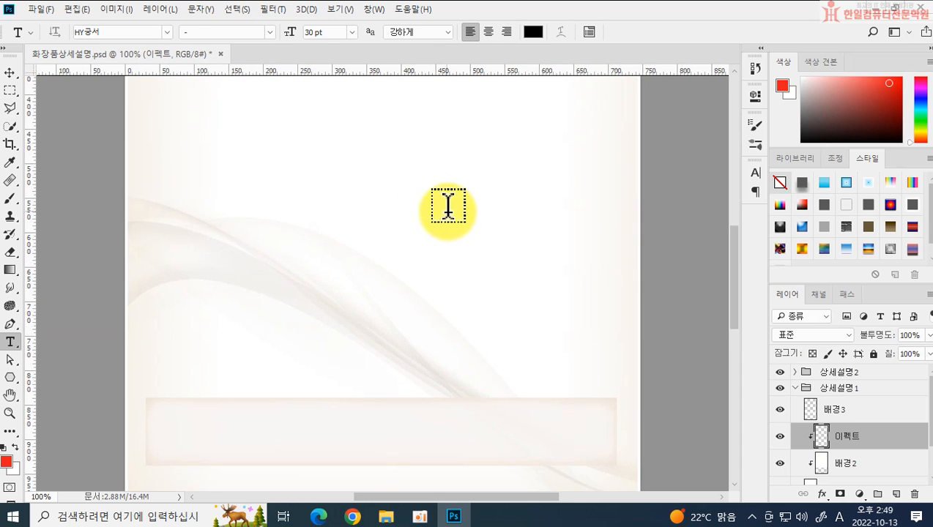
pyautogui.scroll(10, 447, 207)
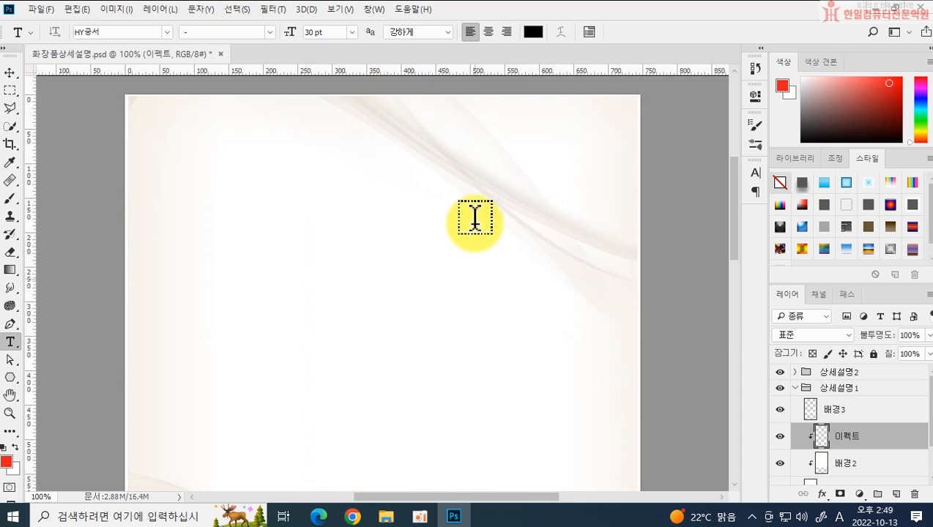
pyautogui.scroll(2, 469, 221)
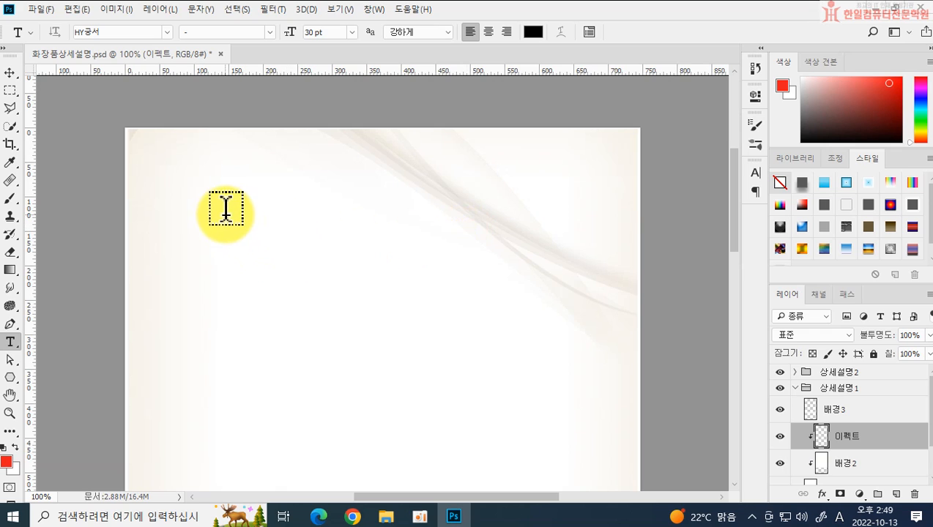
pyautogui.click(225, 194)
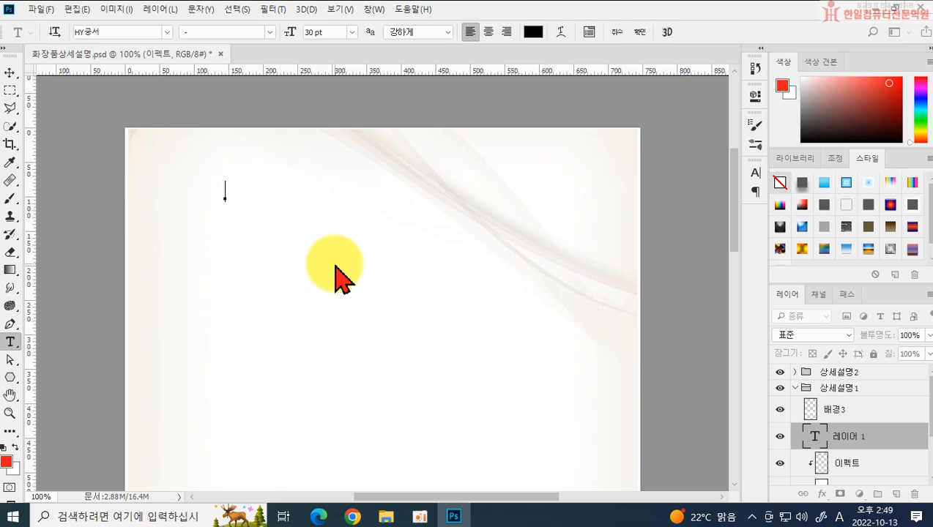
pyautogui.click(167, 32)
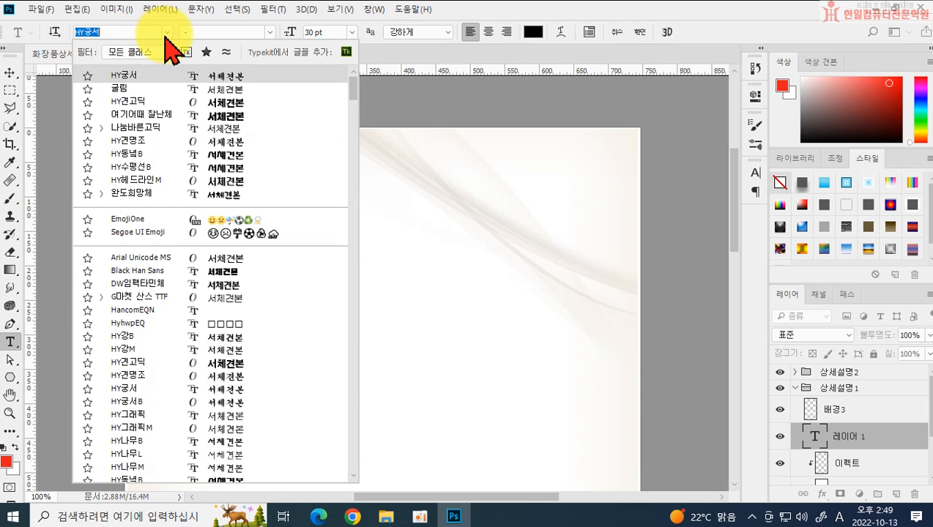
pyautogui.click(167, 362)
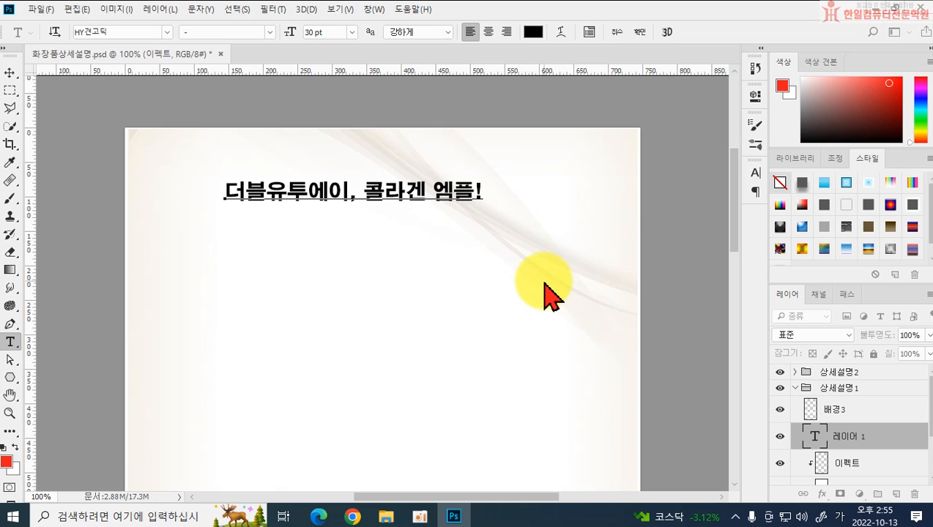
pyautogui.press('ctrl')
pyautogui.hotkey('ctrl', 'Return')
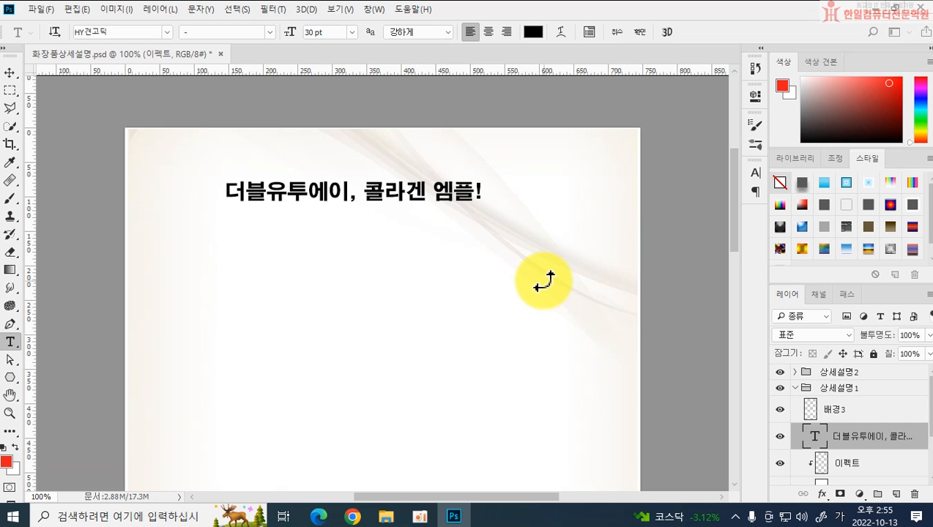
# Step: Add the text "Exwaa Collagen Ampoule" at 50 pt on its own layer below the Korean heading
pyautogui.click(183, 250)
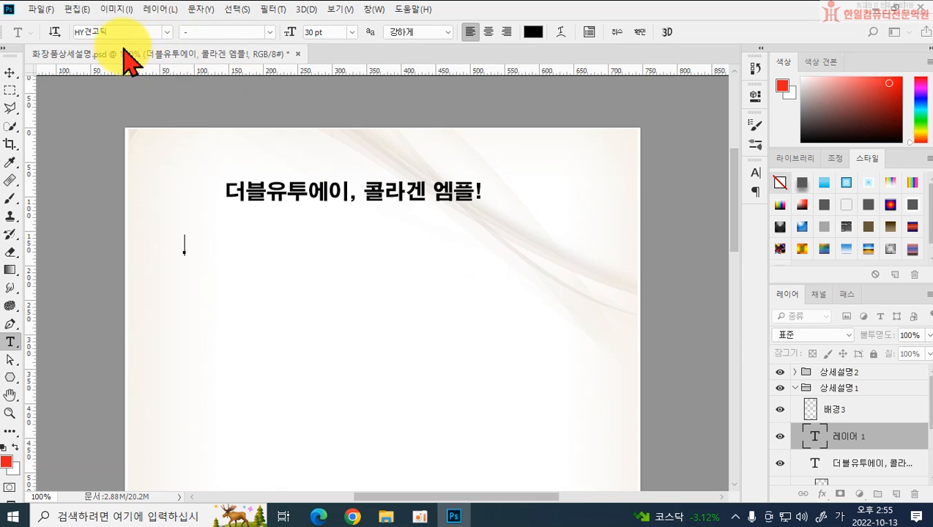
pyautogui.click(309, 33)
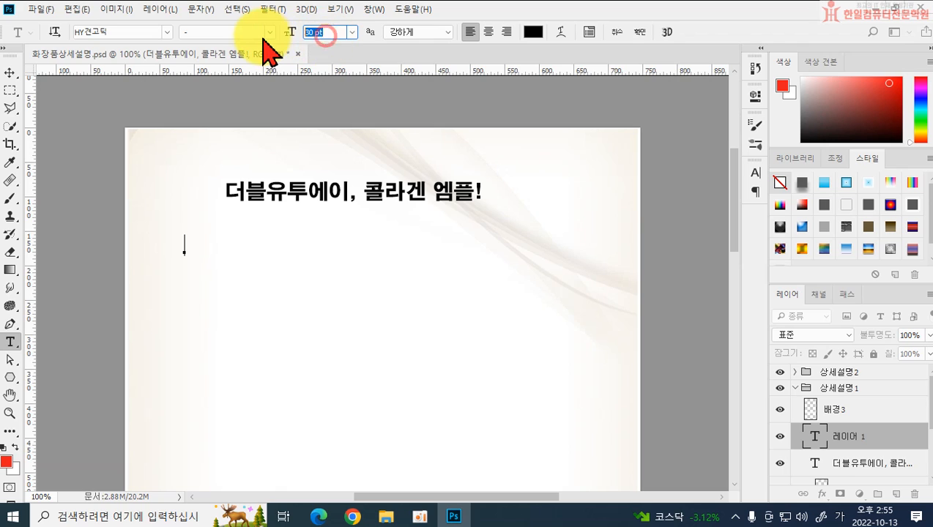
pyautogui.write('50')
pyautogui.press('Return')
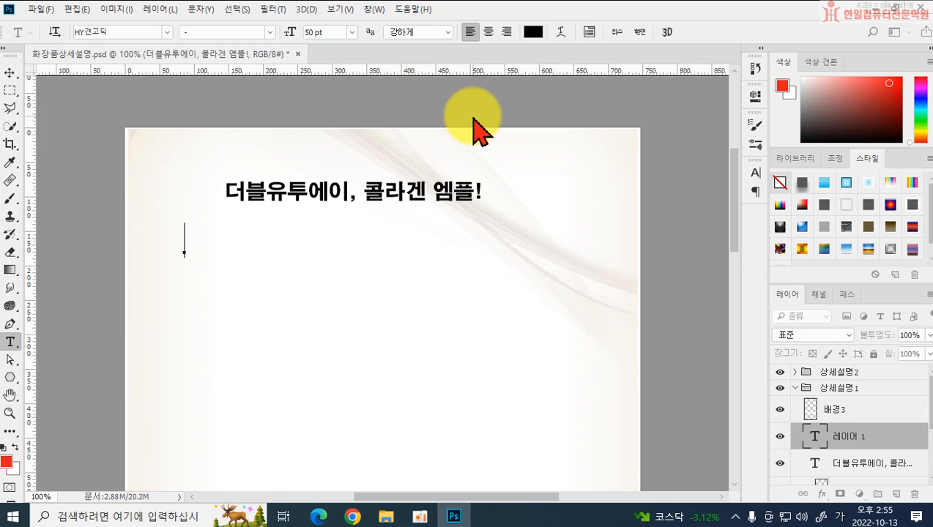
pyautogui.write('EX')
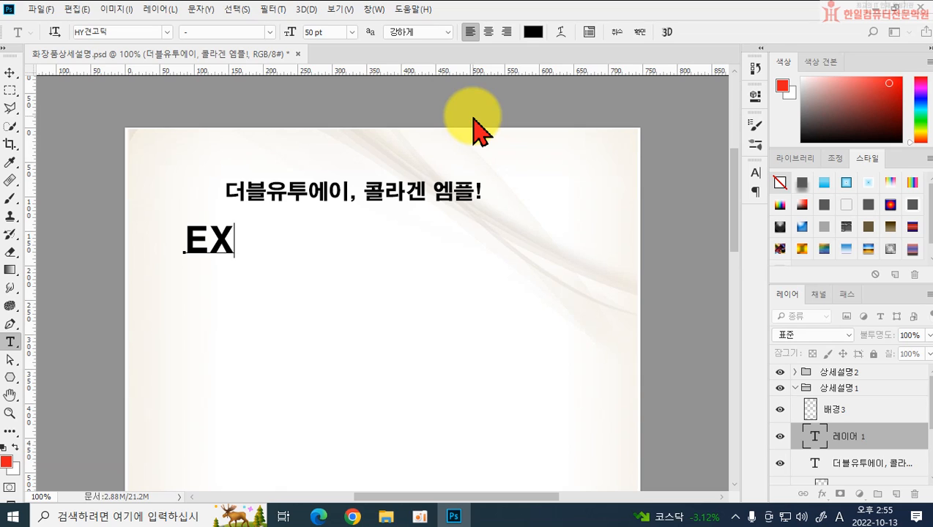
pyautogui.press('BackSpace')
pyautogui.write('xwa')
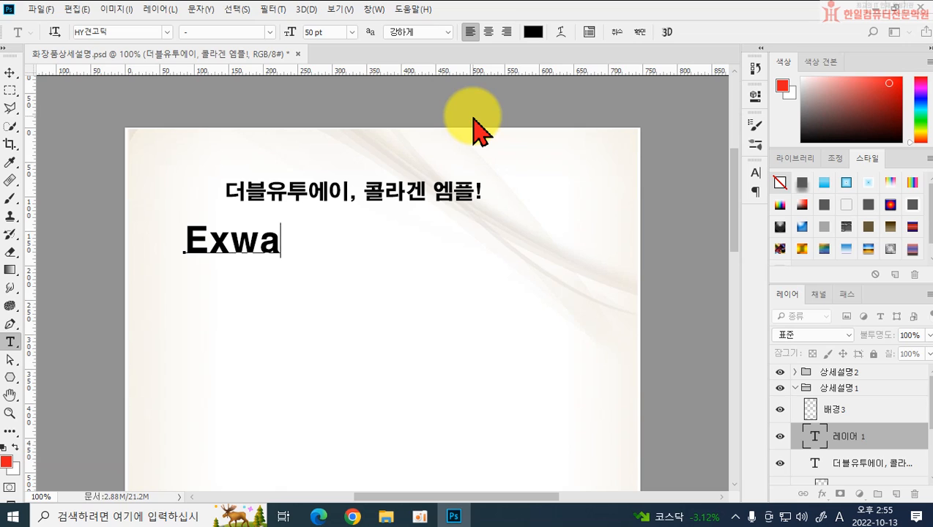
pyautogui.write('a cl')
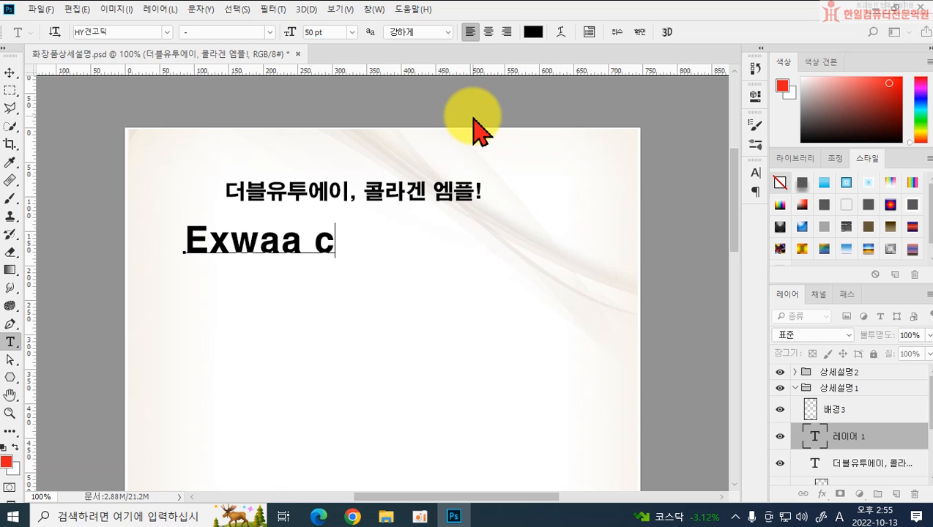
pyautogui.press('BackSpace')
pyautogui.press('BackSpace')
pyautogui.write('Col')
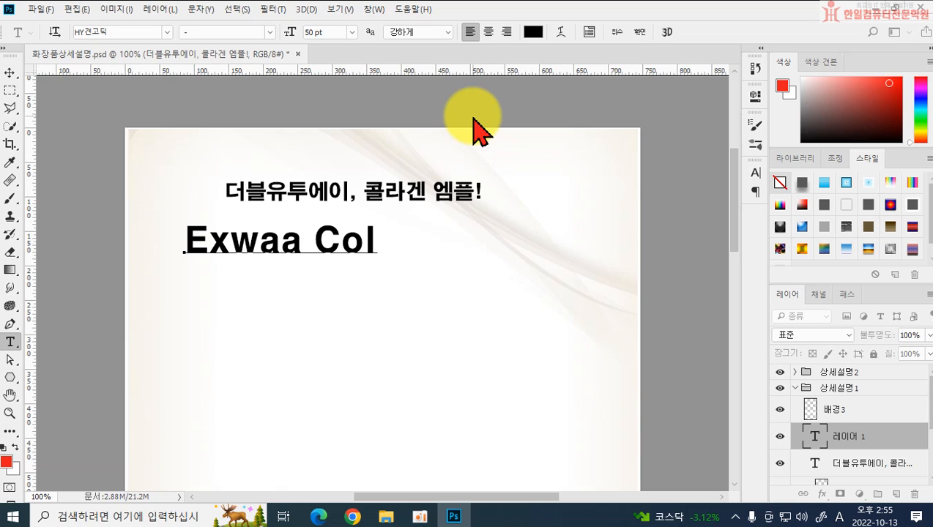
pyautogui.write('lagen')
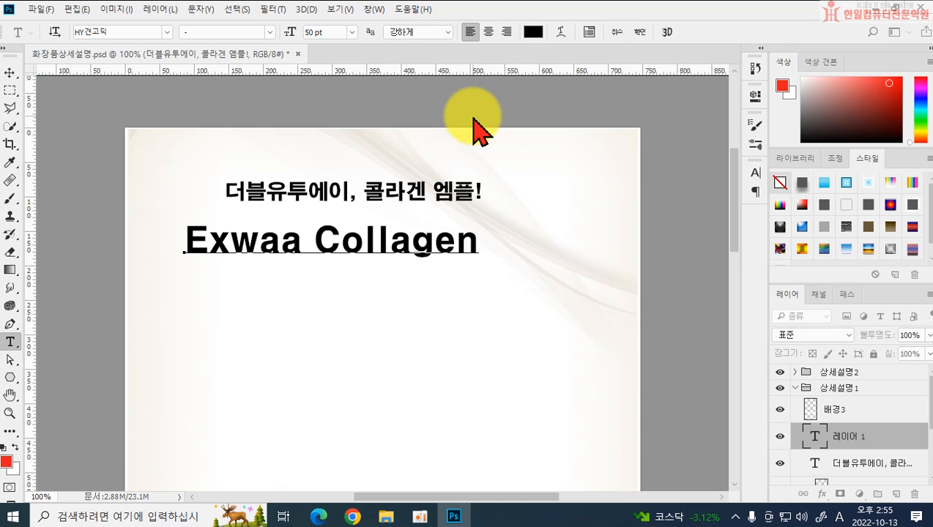
pyautogui.write(' Amp')
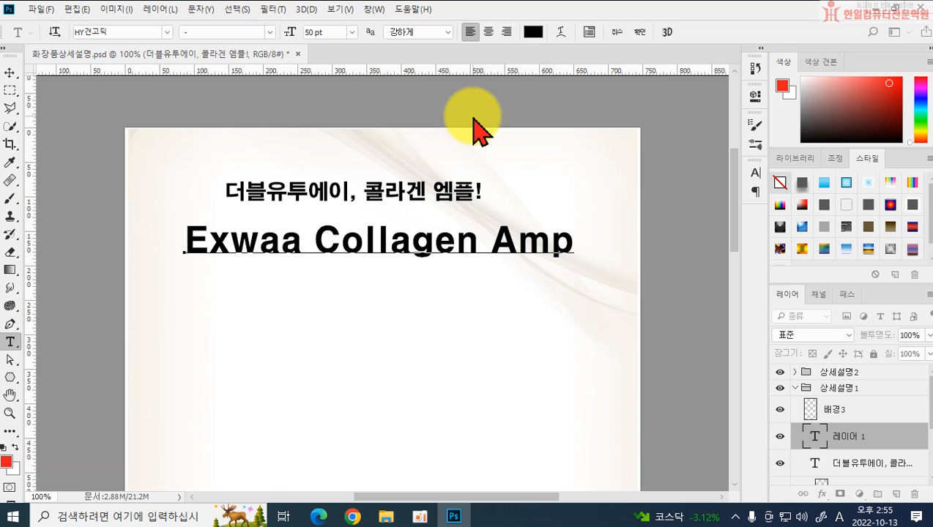
pyautogui.write('oule')
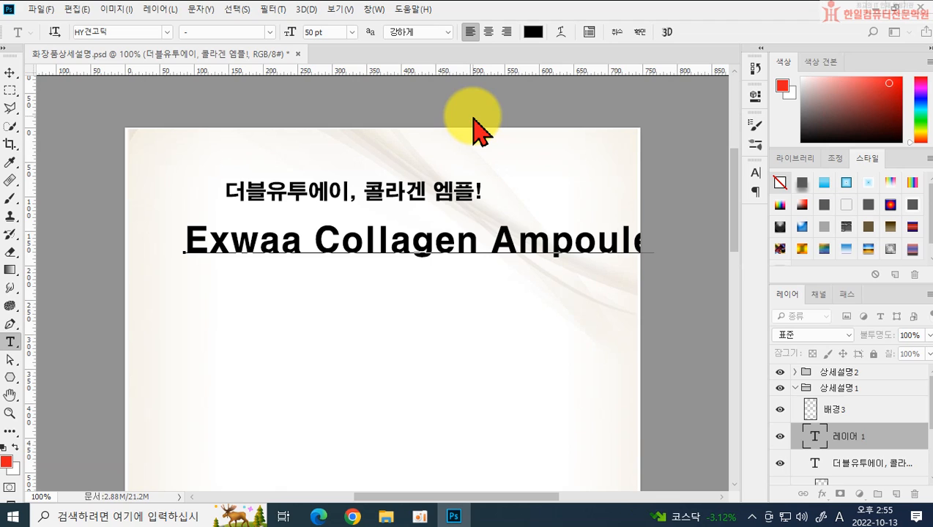
pyautogui.hotkey('ctrl', 'Return')
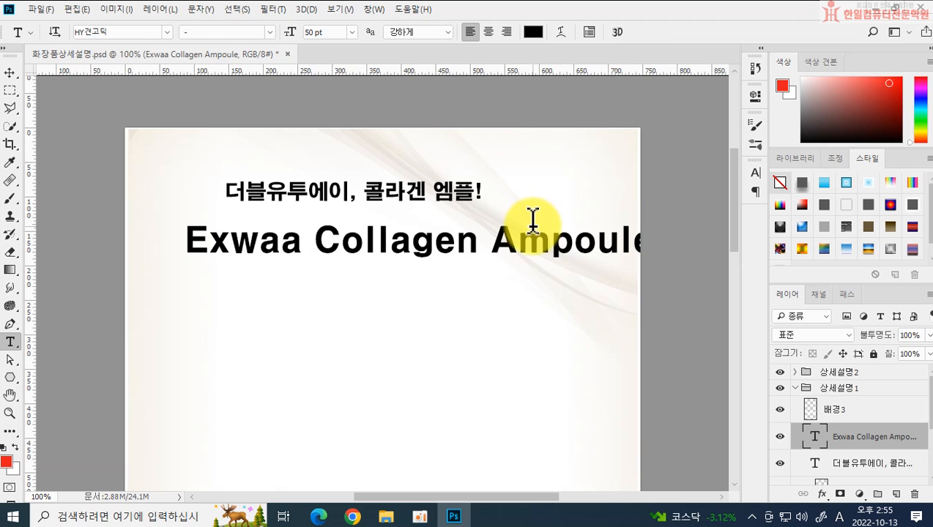
# Step: Examine the character formatting options for the "Exwaa Collagen Ampoule" text
pyautogui.click(590, 33)
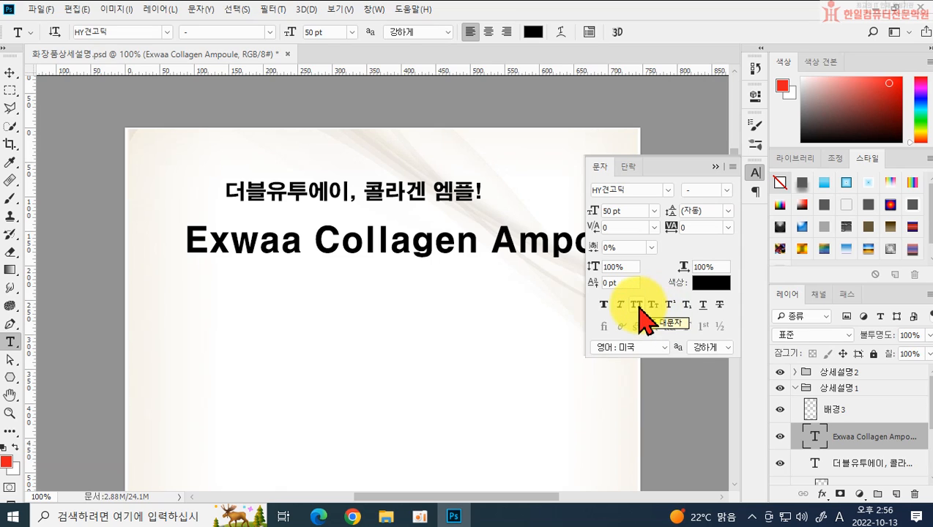
pyautogui.click(715, 166)
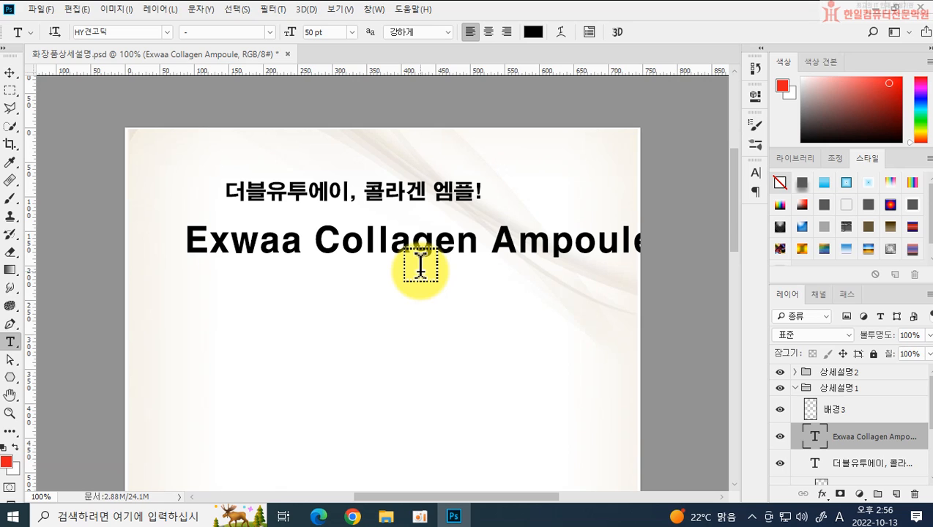
# Step: Set the text colour of "Exwaa Collagen" in the English heading to #c47608
pyautogui.moveTo(187, 240); pyautogui.dragTo(476, 232)
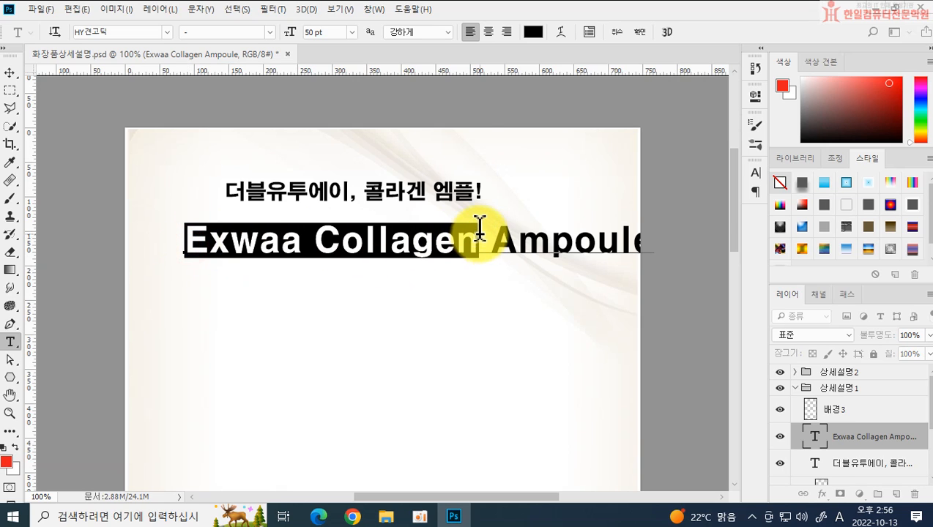
pyautogui.click(533, 33)
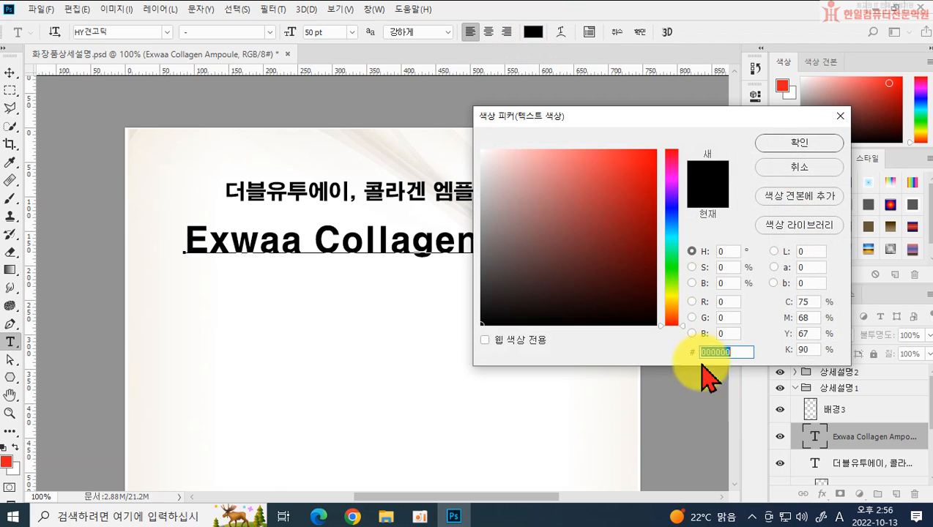
pyautogui.write('c47')
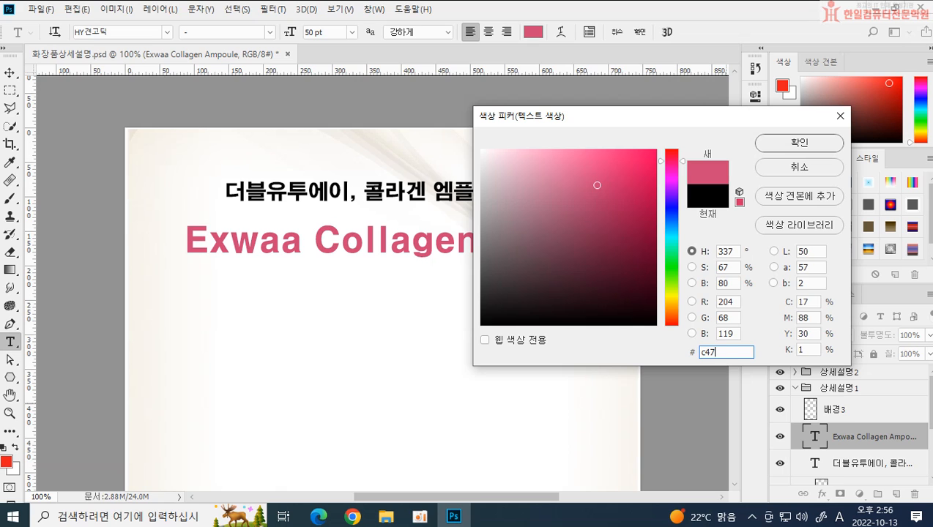
pyautogui.write('608')
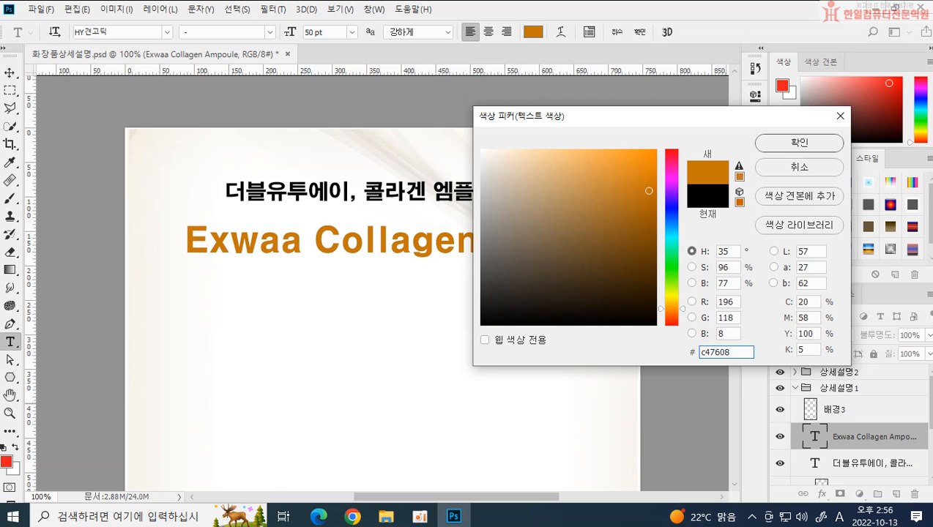
pyautogui.press('Return')
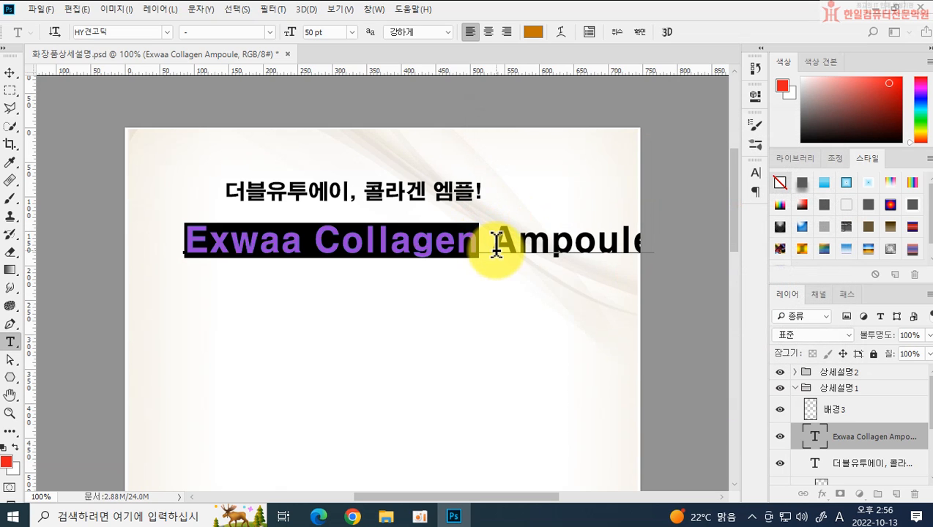
# Step: Set the text colour of "Ampoule" in the English heading to #4a3a2d and commit the text
pyautogui.moveTo(496, 244); pyautogui.dragTo(871, 276)
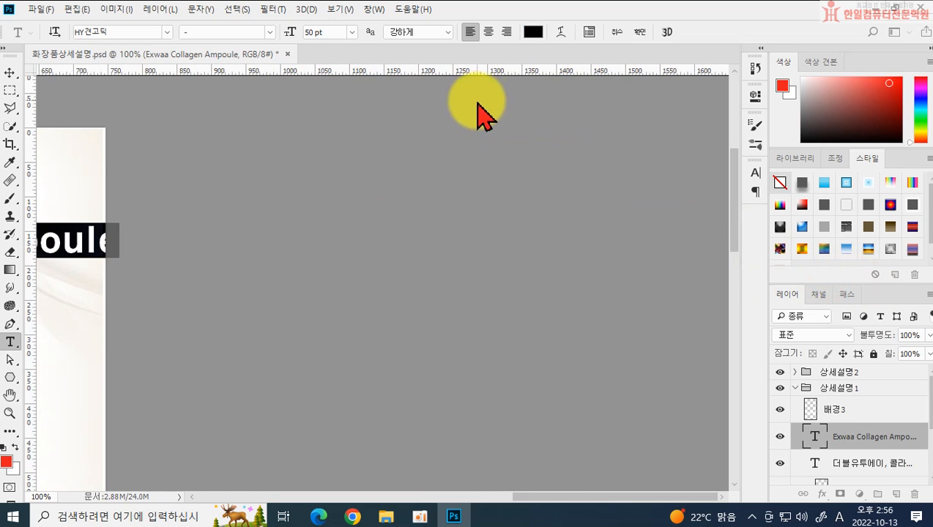
pyautogui.click(535, 32)
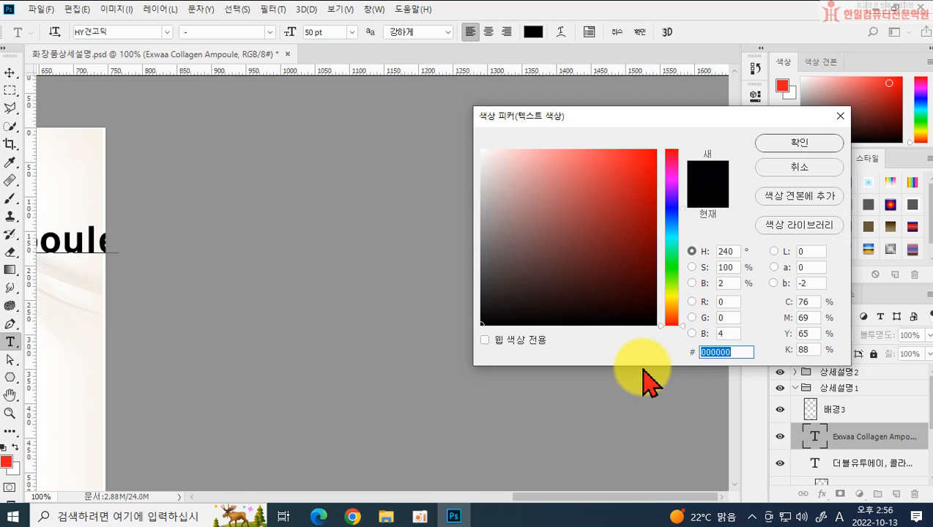
pyautogui.write('4a3c')
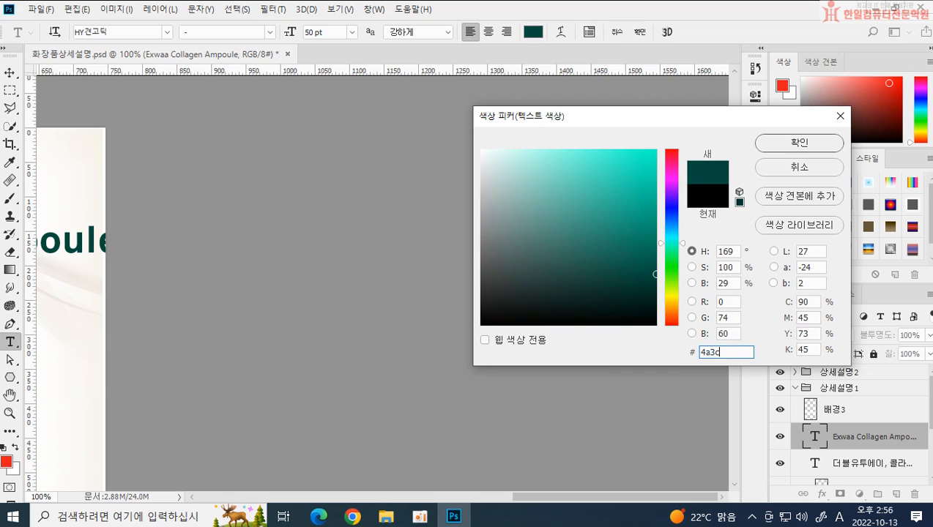
pyautogui.press('BackSpace')
pyautogui.write('aed')
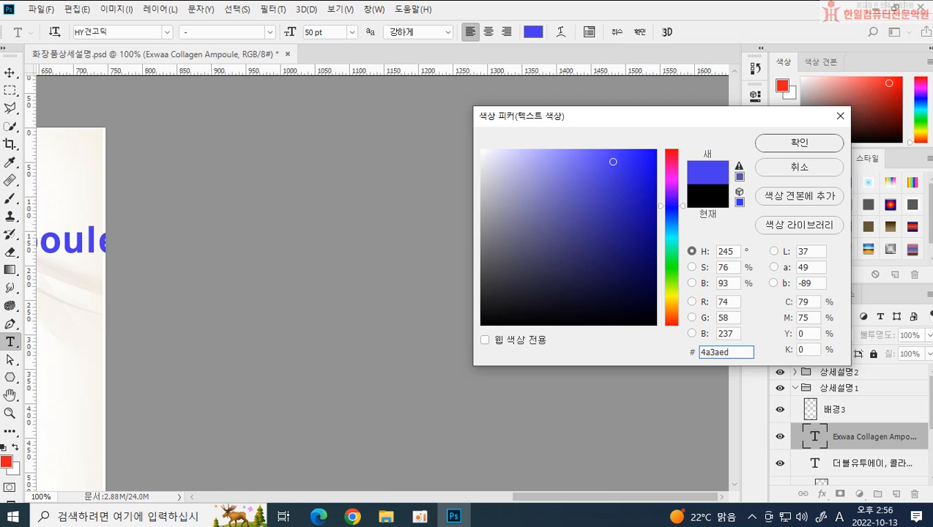
pyautogui.press('BackSpace')
pyautogui.press('BackSpace')
pyautogui.write('2d')
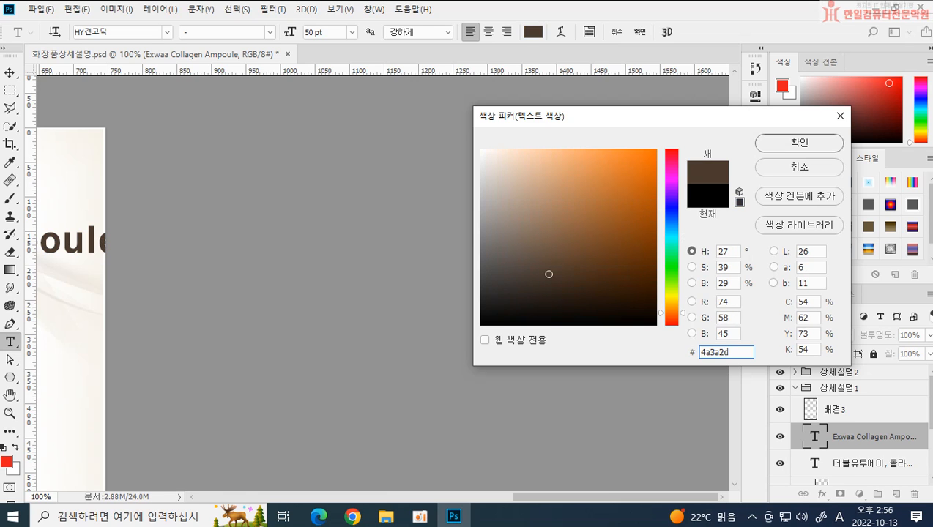
pyautogui.press('Return')
pyautogui.click(636, 34)
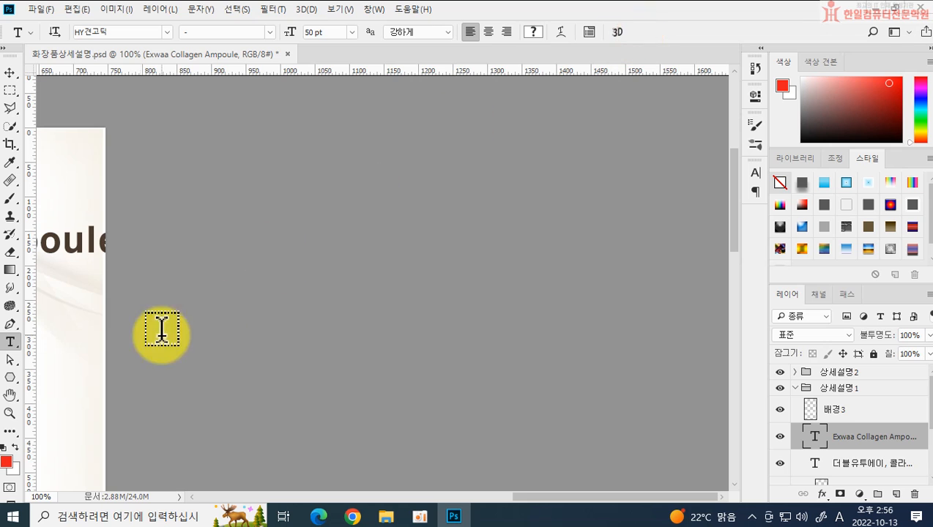
# Step: Move the English heading closer beneath the Korean heading and shift the Korean heading slightly right to sit above it
pyautogui.moveTo(571, 497); pyautogui.dragTo(425, 498)
pyautogui.click(10, 73)
pyautogui.moveTo(315, 225); pyautogui.dragTo(303, 196)
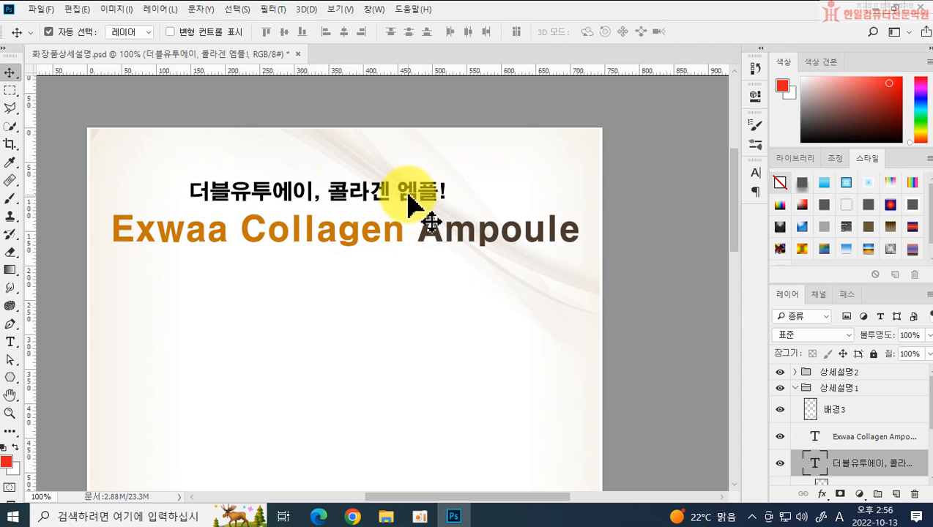
pyautogui.moveTo(414, 193); pyautogui.dragTo(430, 205)
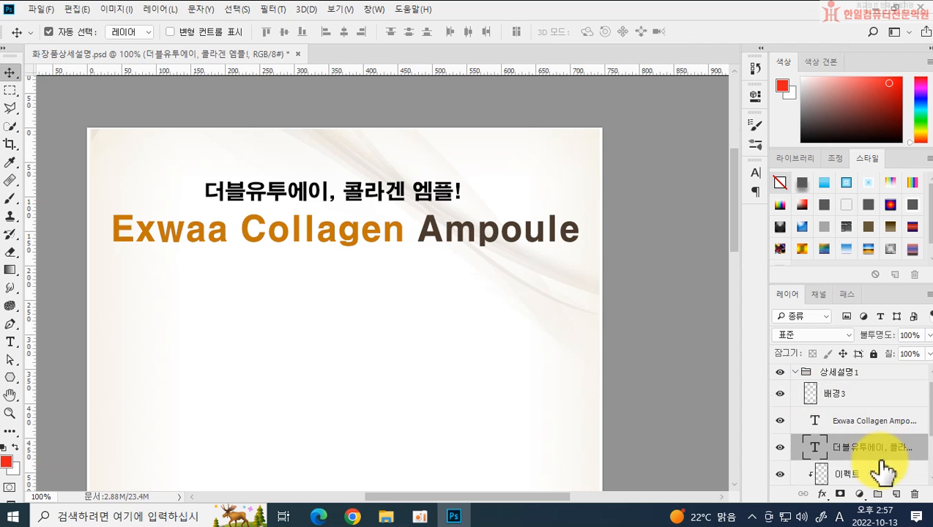
# Step: Centre both heading text layers horizontally on the canvas, leaving nothing selected on the page
pyautogui.scroll(-1, 858, 443)
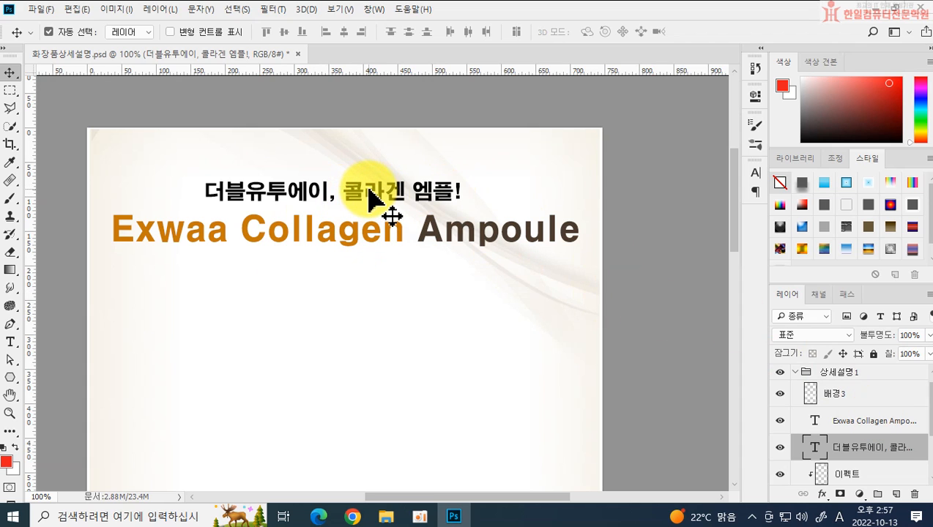
pyautogui.keyDown('shift'); pyautogui.click(850, 429); pyautogui.keyUp('shift')
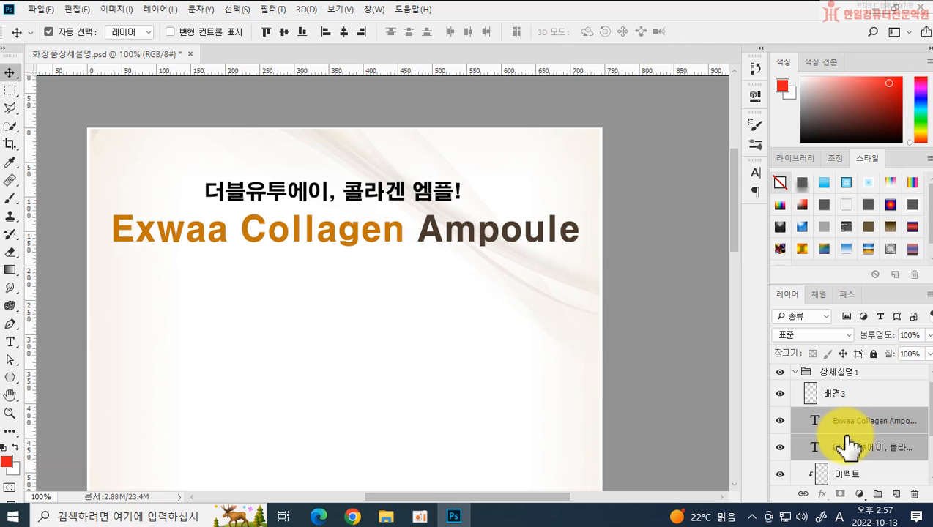
pyautogui.hotkey('ctrl', 'a')
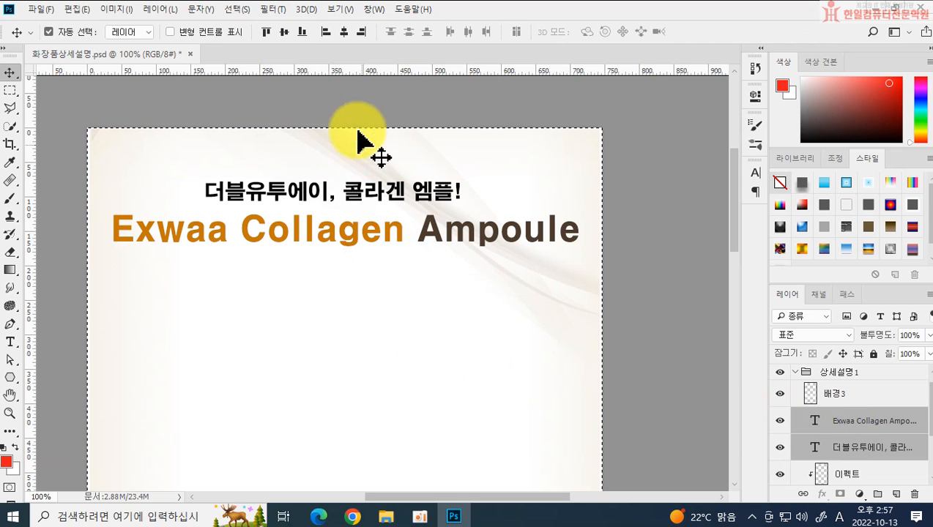
pyautogui.click(343, 32)
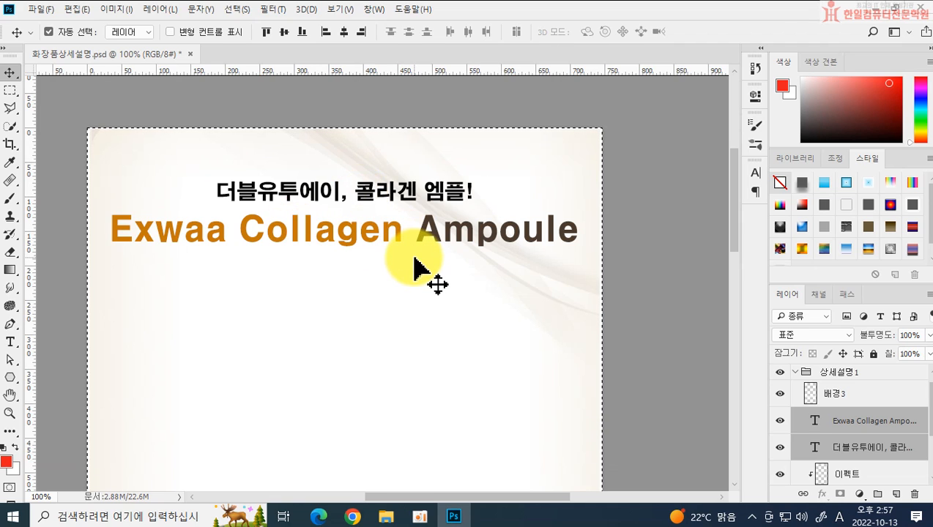
pyautogui.hotkey('ctrl', 'd')
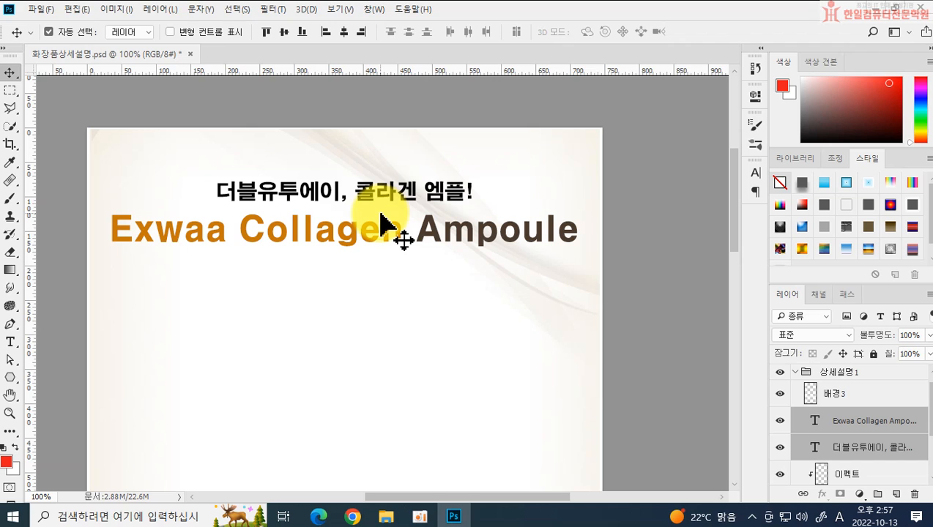
# Step: Place 화장품이미지 as an embedded image below the headings, centred at about X 509 px, Y 513 px
pyautogui.scroll(-5, 444, 308)
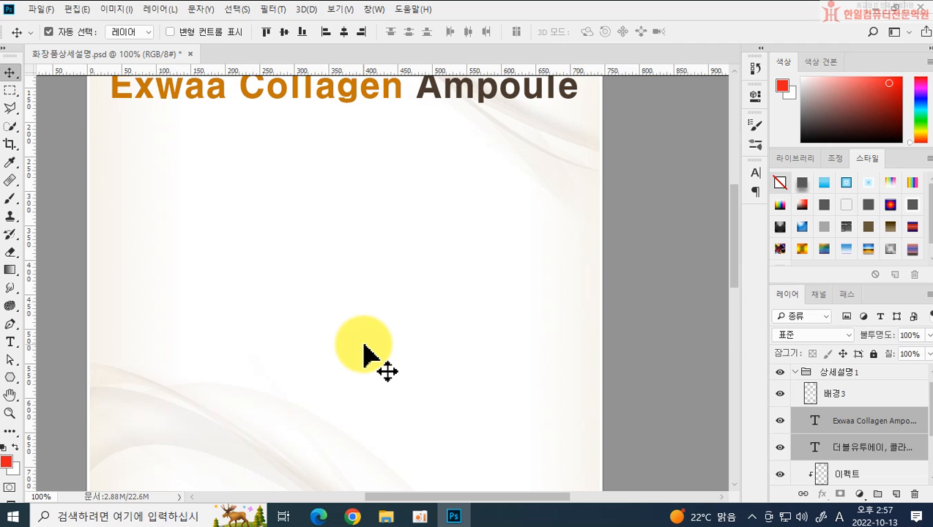
pyautogui.click(40, 10)
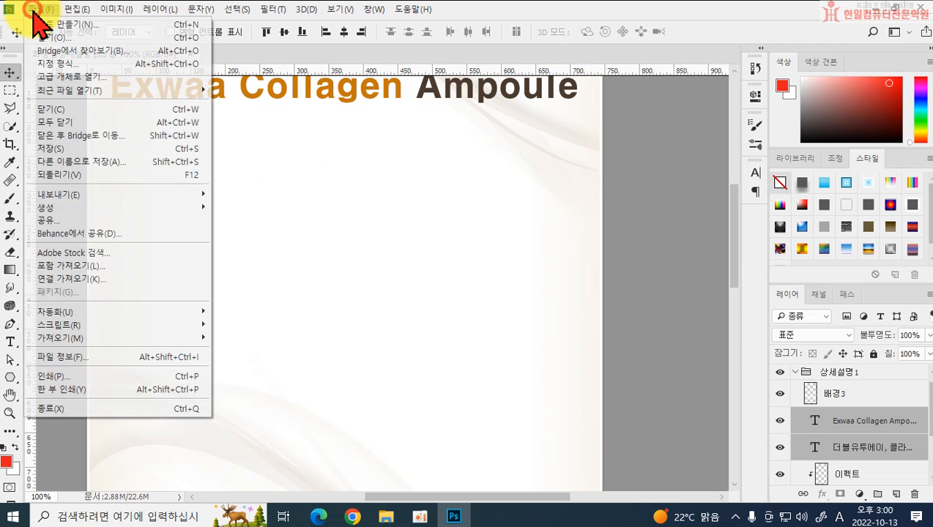
pyautogui.click(64, 266)
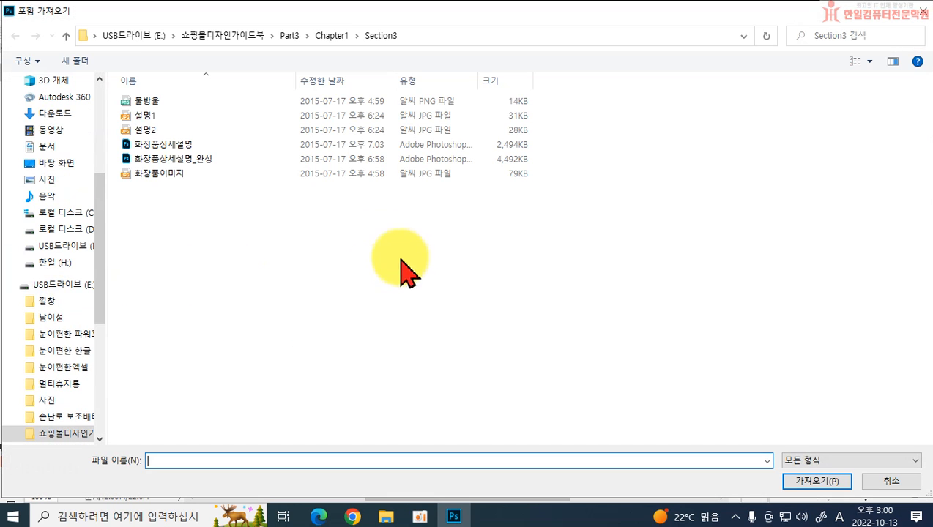
pyautogui.click(189, 177)
pyautogui.click(804, 484)
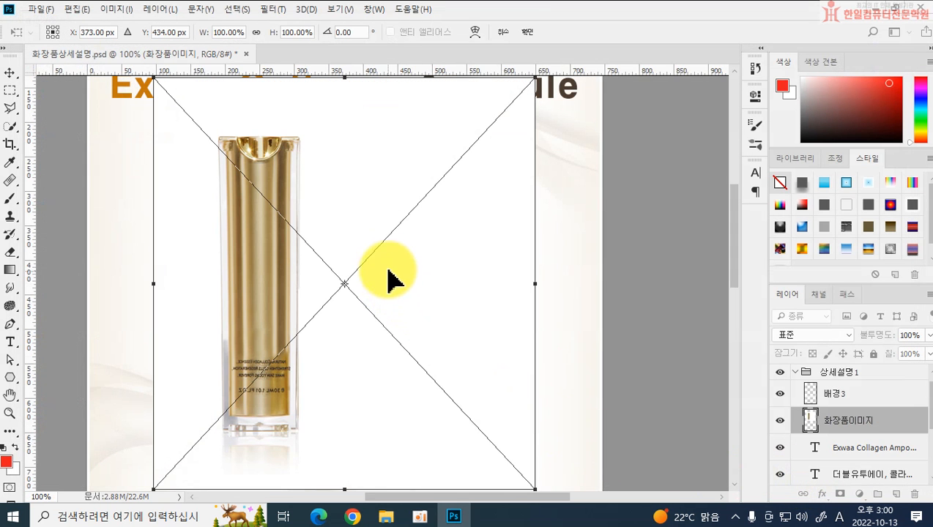
pyautogui.moveTo(292, 229); pyautogui.dragTo(379, 286)
pyautogui.scroll(-5, 394, 311)
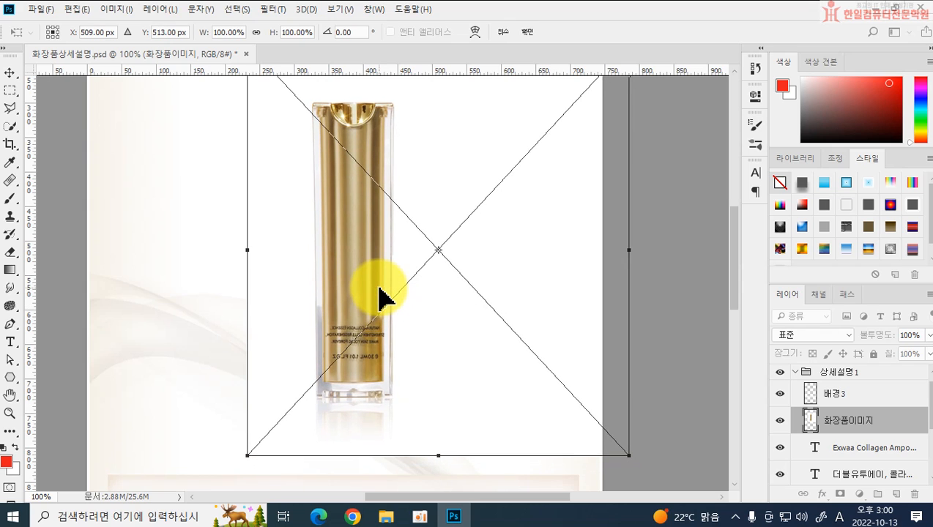
pyautogui.press('Return')
# Step: Set the blend mode of the 화장품이미지 layer to 곱하기 (Multiply)
pyautogui.scroll(3, 422, 303)
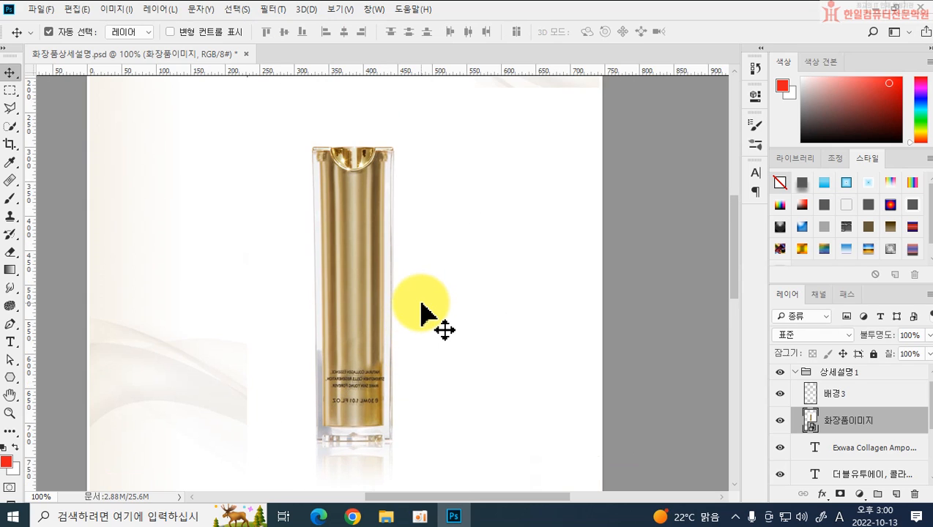
pyautogui.scroll(-2, 322, 321)
pyautogui.scroll(1, 296, 348)
pyautogui.scroll(1, 302, 314)
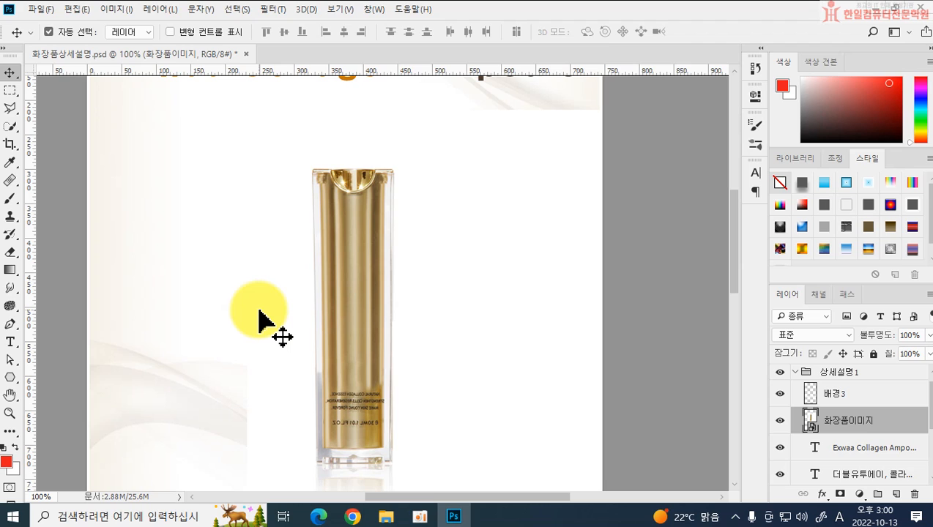
pyautogui.click(800, 336)
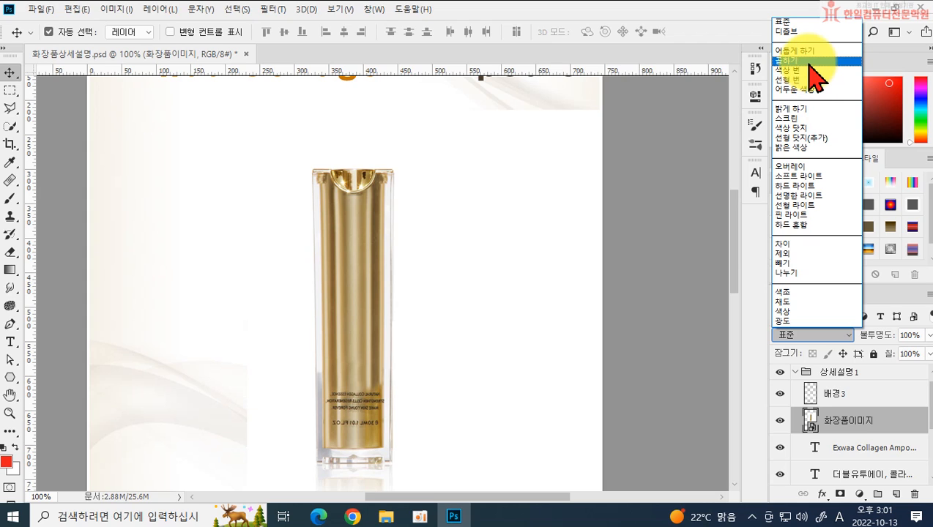
pyautogui.click(815, 61)
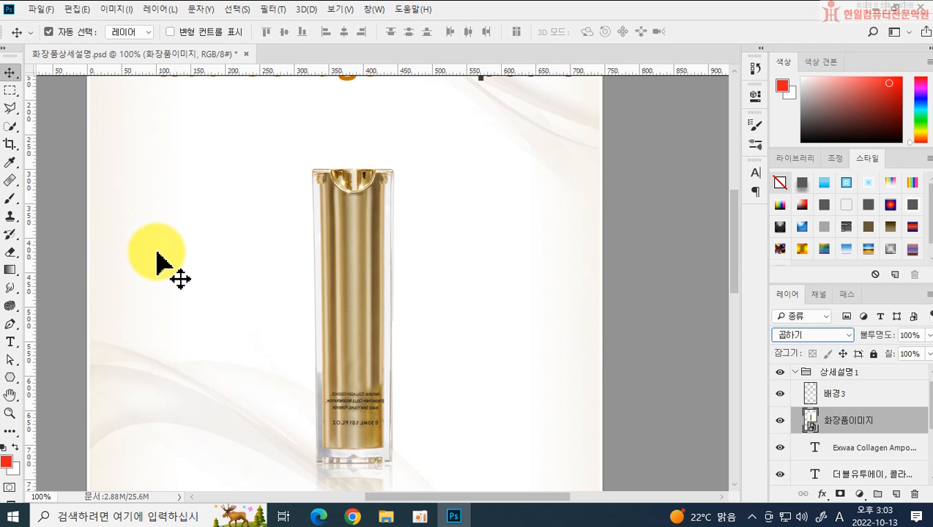
# Step: Draw a circle about 130 px across with the Ellipse tool beside the bottle's lower half, at about X 56 px, Y 515 px
pyautogui.click(10, 377)
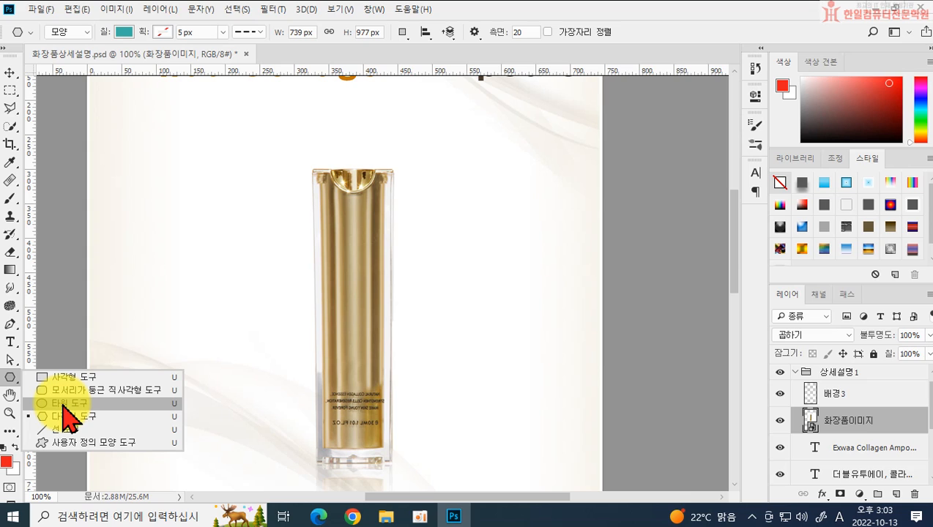
pyautogui.click(67, 404)
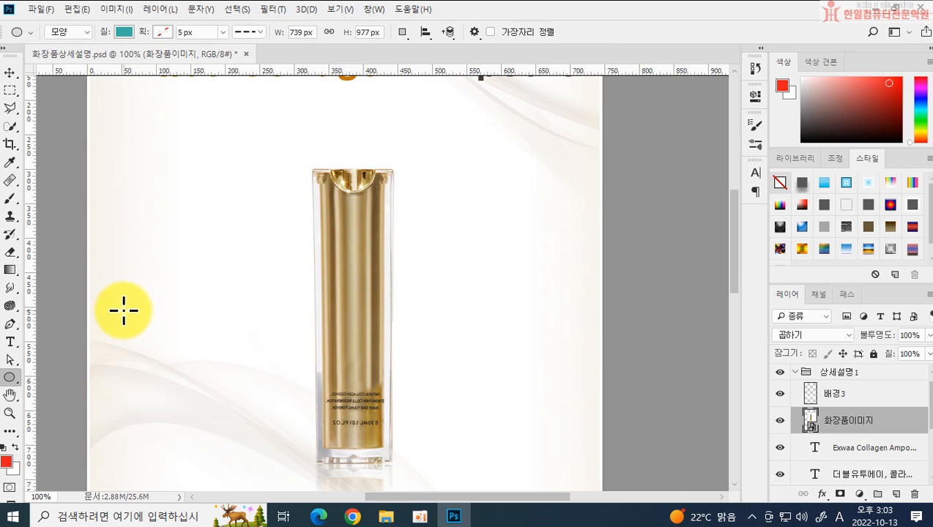
pyautogui.moveTo(124, 310)
pyautogui.mouseDown()
pyautogui.moveTo(182, 347)
pyautogui.moveTo(208, 382)
pyautogui.mouseUp()
pyautogui.hotkey('ctrl', 'z')
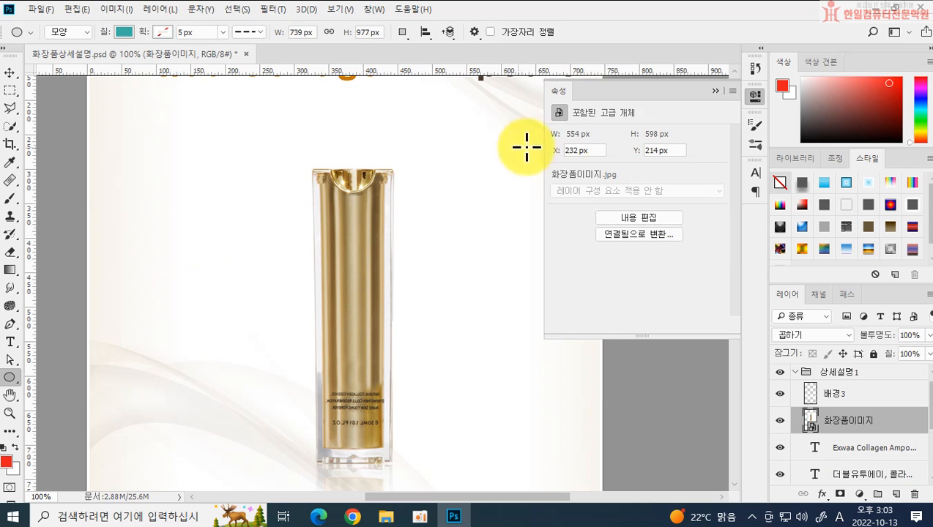
pyautogui.click(714, 92)
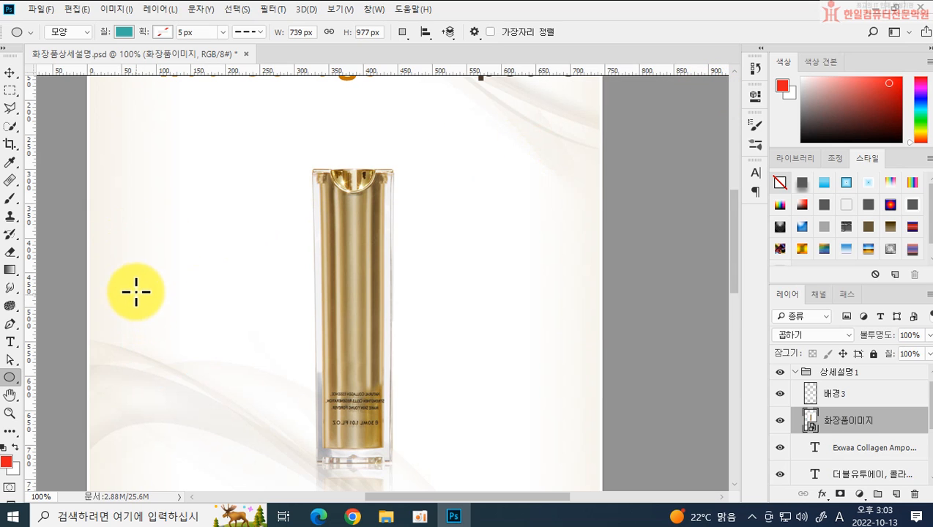
pyautogui.moveTo(125, 317); pyautogui.dragTo(233, 407)
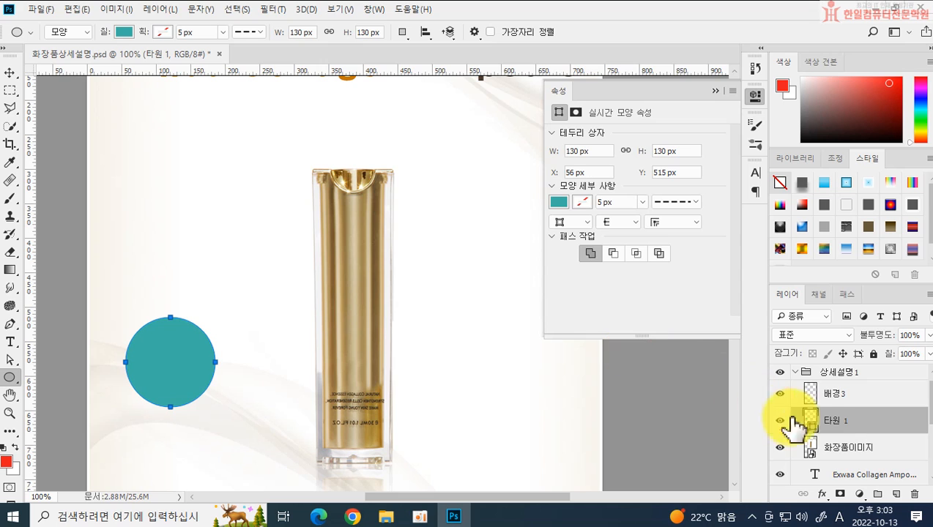
# Step: Set the ellipse's fill colour to off-white #fcfbfa
pyautogui.click(126, 32)
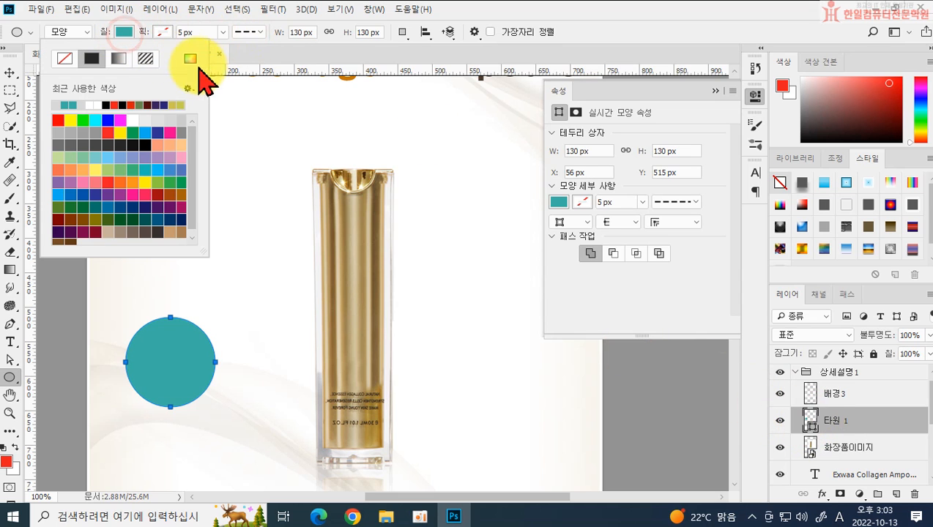
pyautogui.click(705, 25)
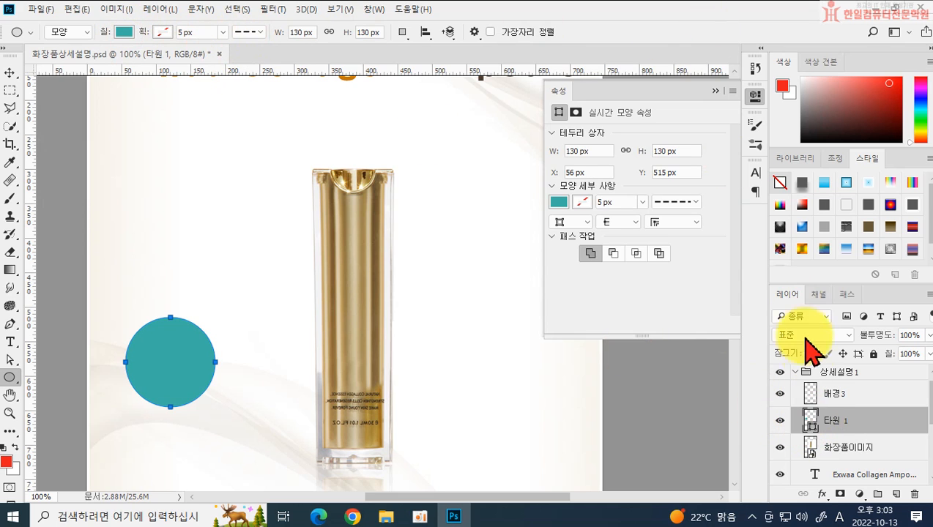
pyautogui.doubleClick(810, 421)
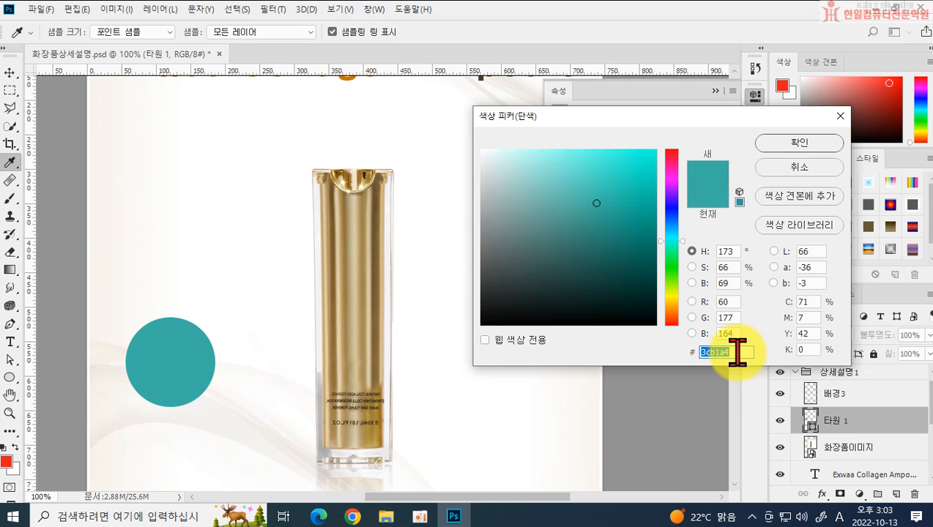
pyautogui.write('fc')
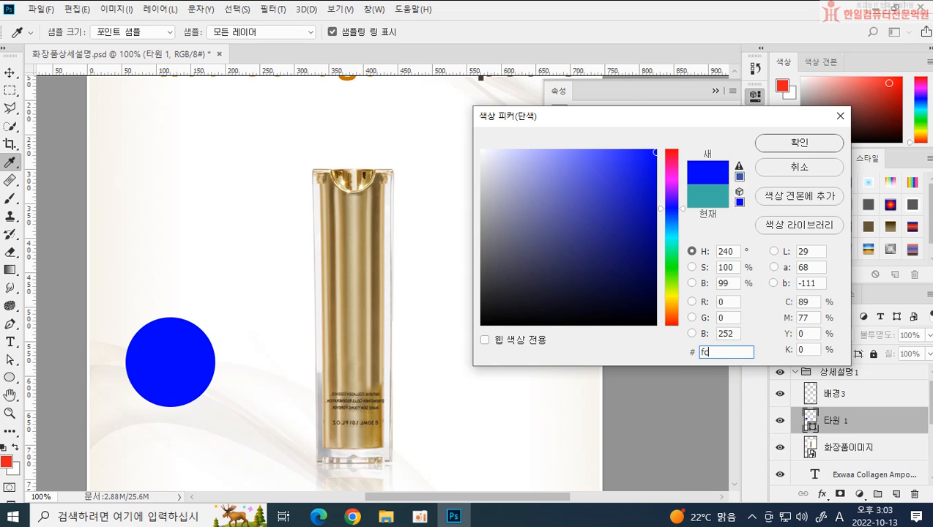
pyautogui.write('fbfa')
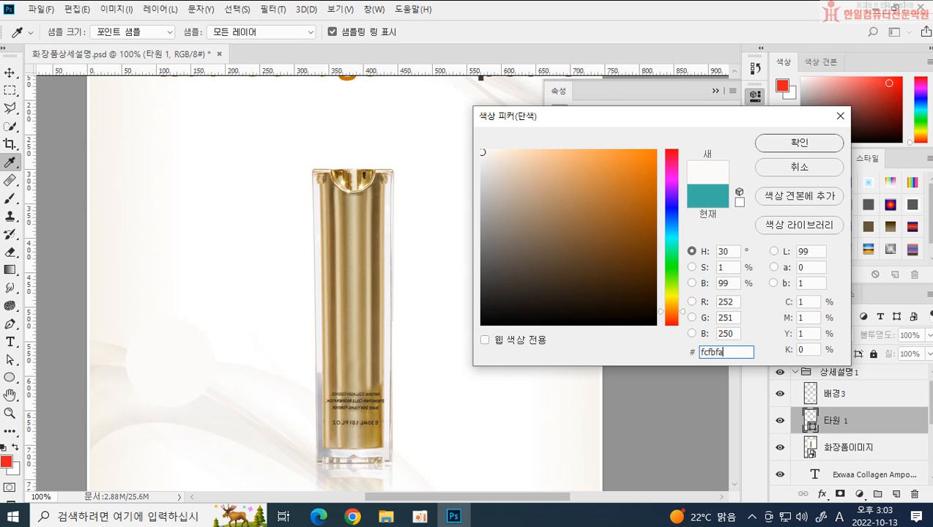
pyautogui.press('Return')
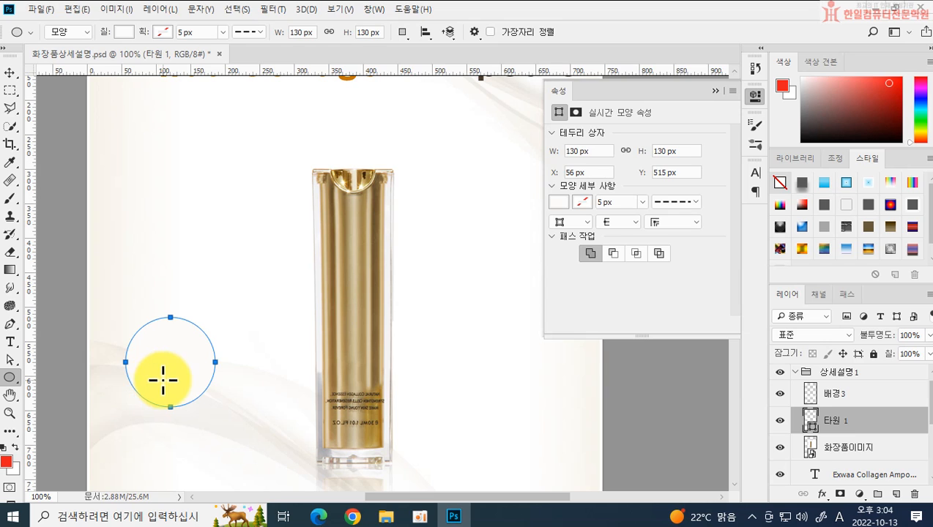
# Step: Rasterize the 타원 1 layer and lock its transparent pixels
pyautogui.rightClick(853, 424)
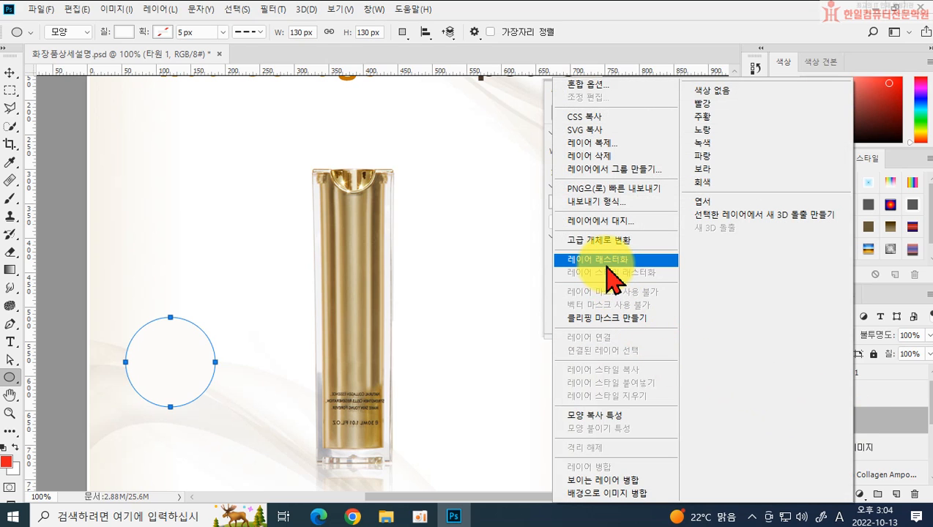
pyautogui.click(877, 418)
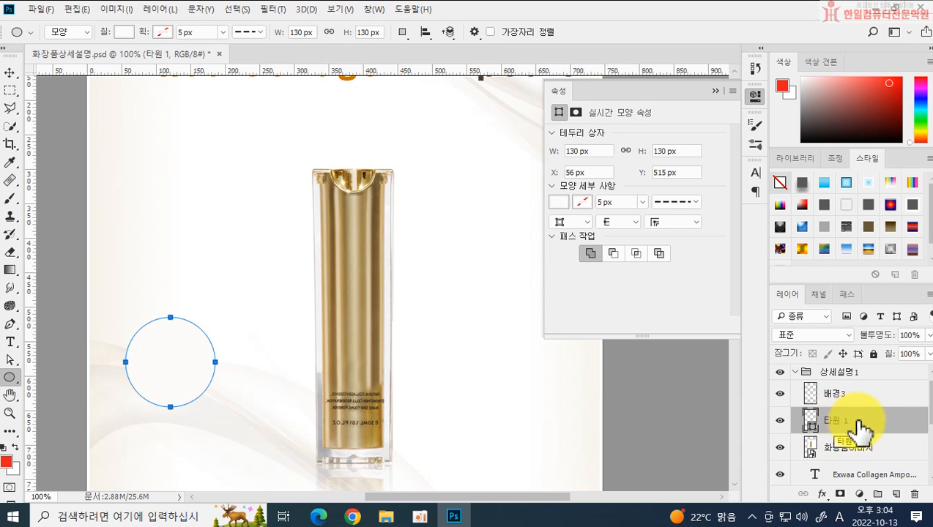
pyautogui.rightClick(854, 423)
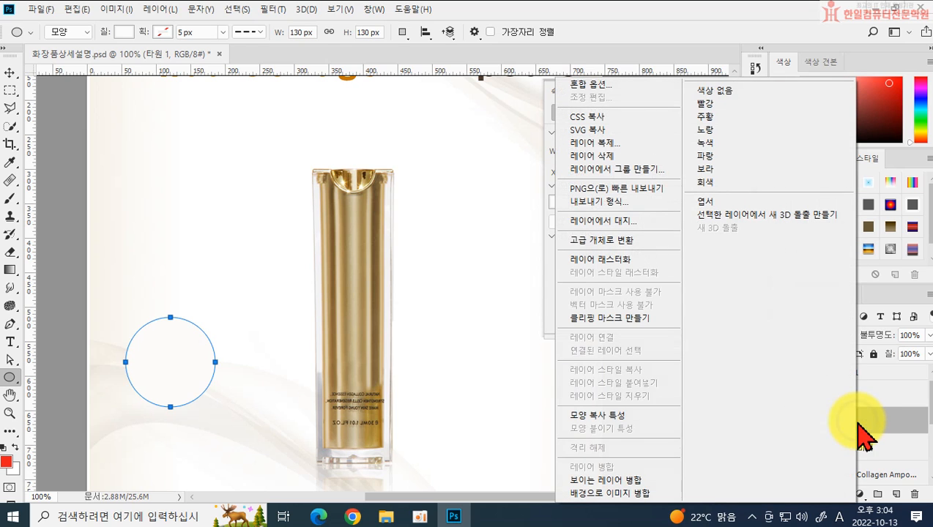
pyautogui.click(645, 263)
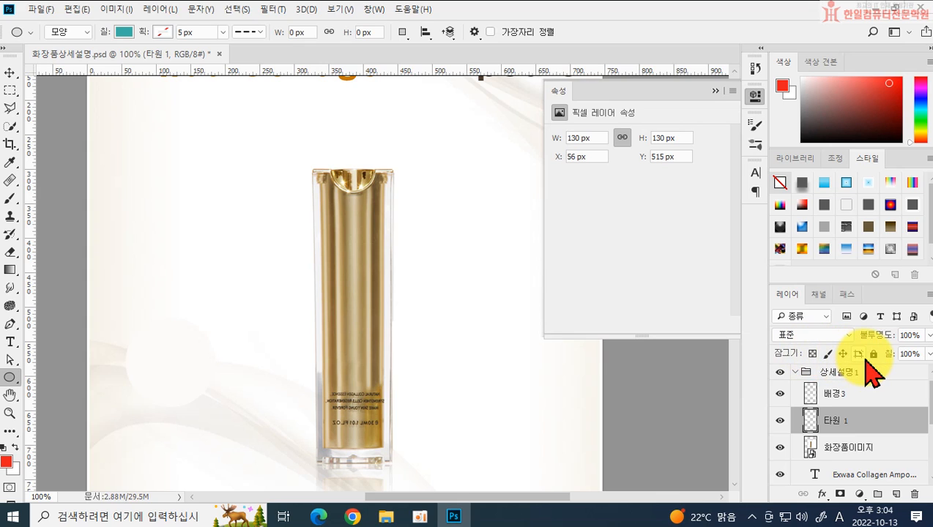
pyautogui.click(813, 355)
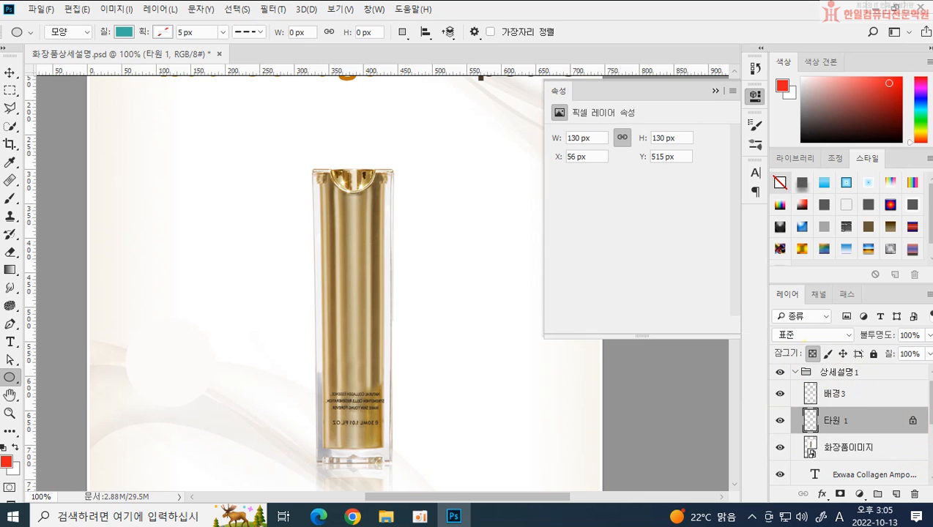
# Step: Choose the Brush tool and set the foreground colour to beige #d6c0ac
pyautogui.click(8, 197)
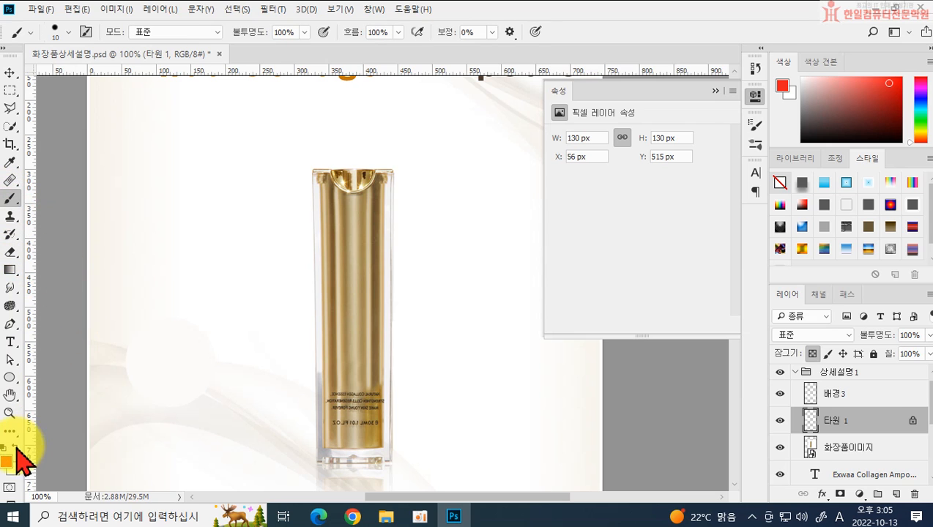
pyautogui.click(7, 461)
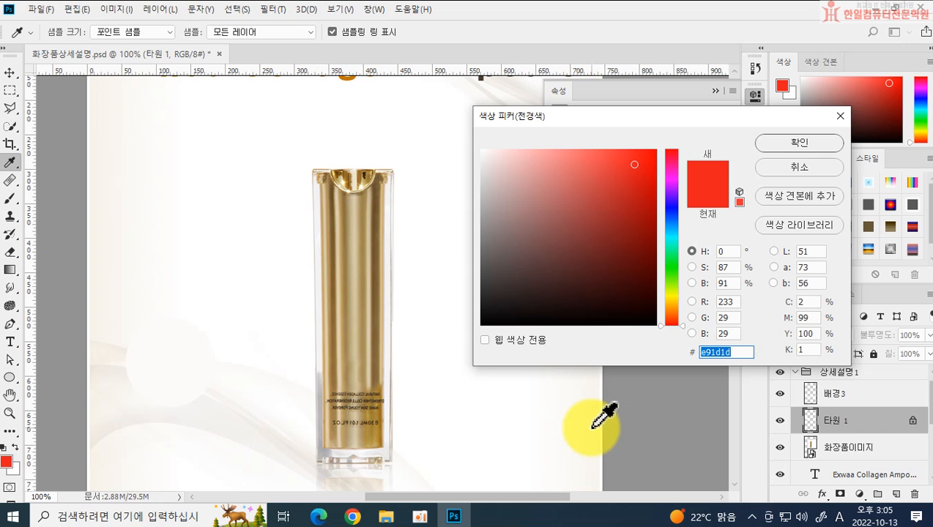
pyautogui.write('d6')
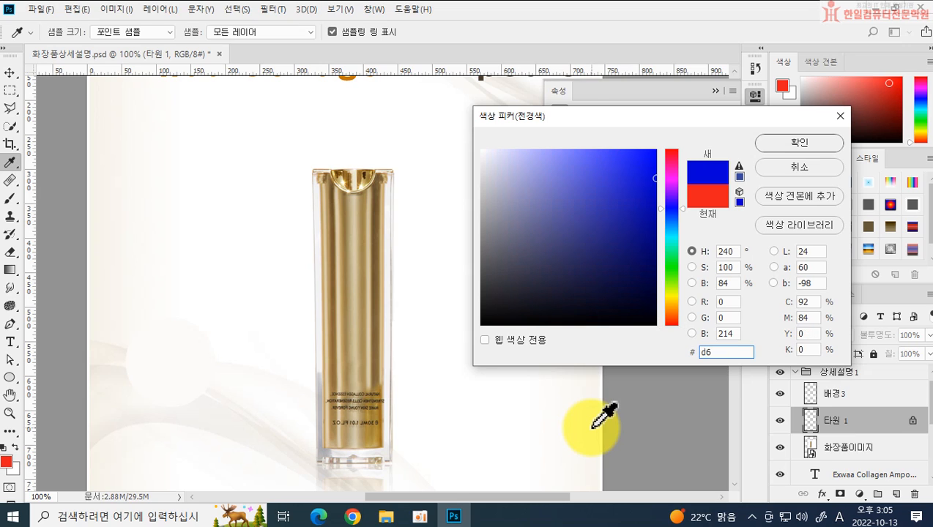
pyautogui.write('c0')
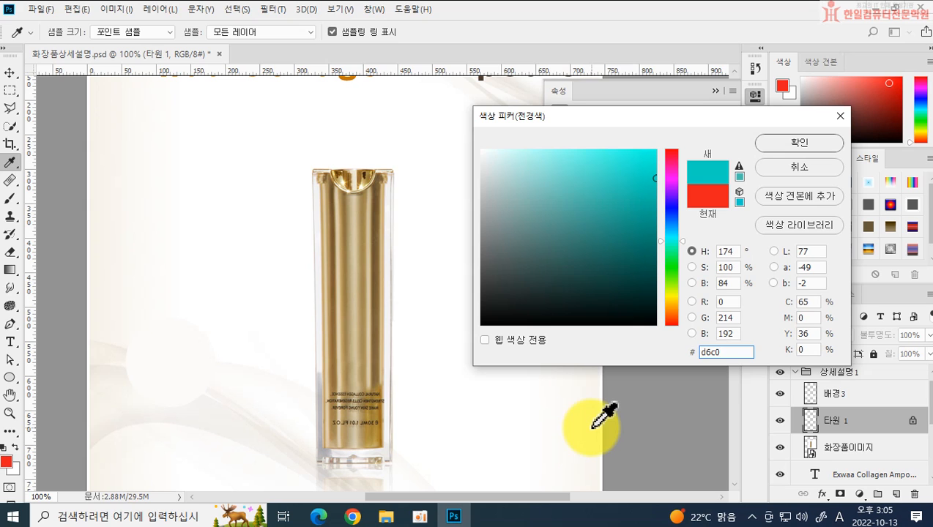
pyautogui.write('ac')
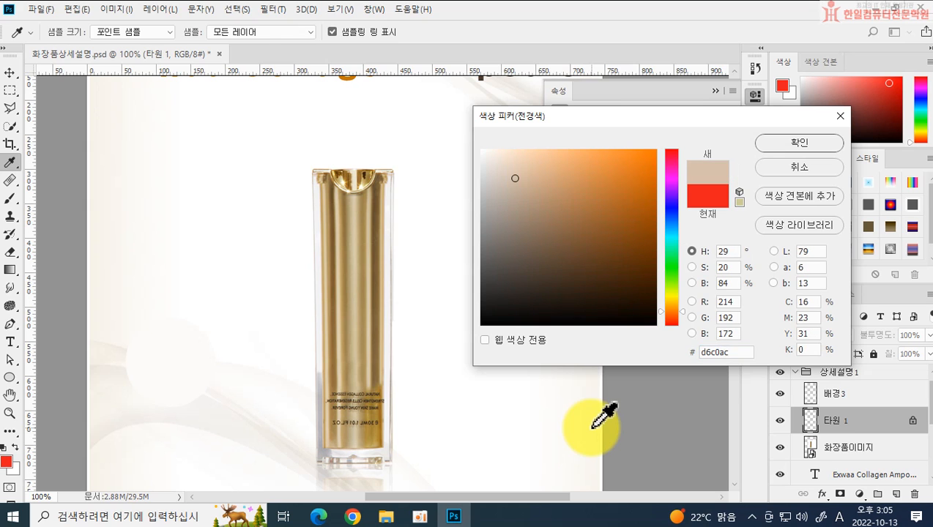
pyautogui.press('Return')
pyautogui.press('b')
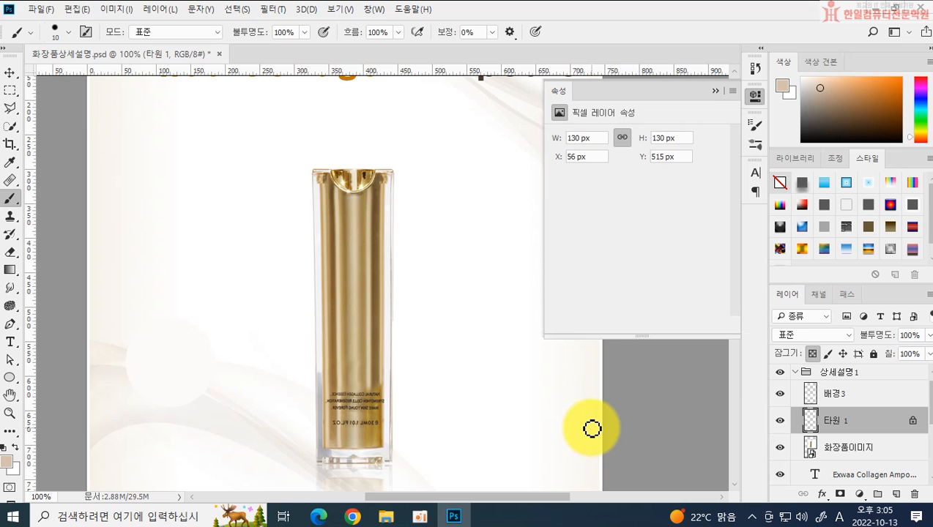
# Step: Set the brush to the soft round (부드러운 원) preset at 175 px with 0% hardness
pyautogui.click(68, 32)
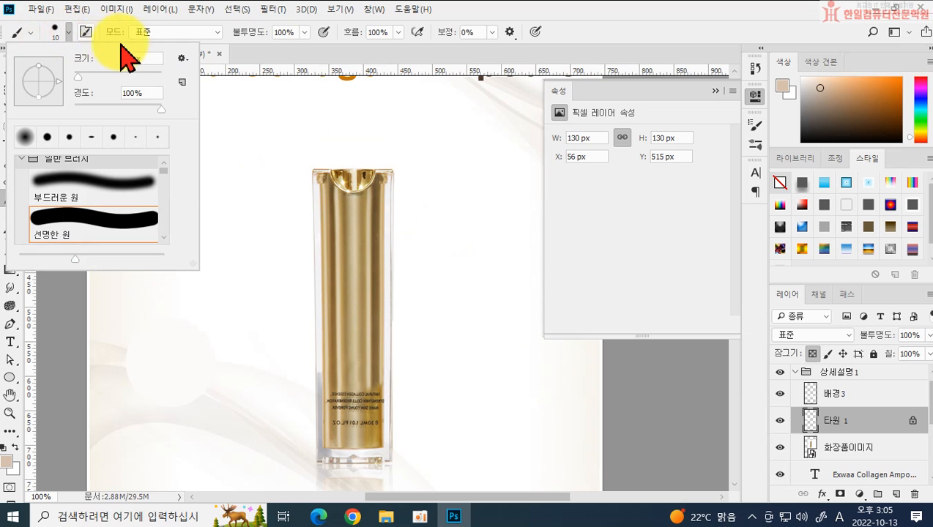
pyautogui.click(139, 59)
pyautogui.write('175')
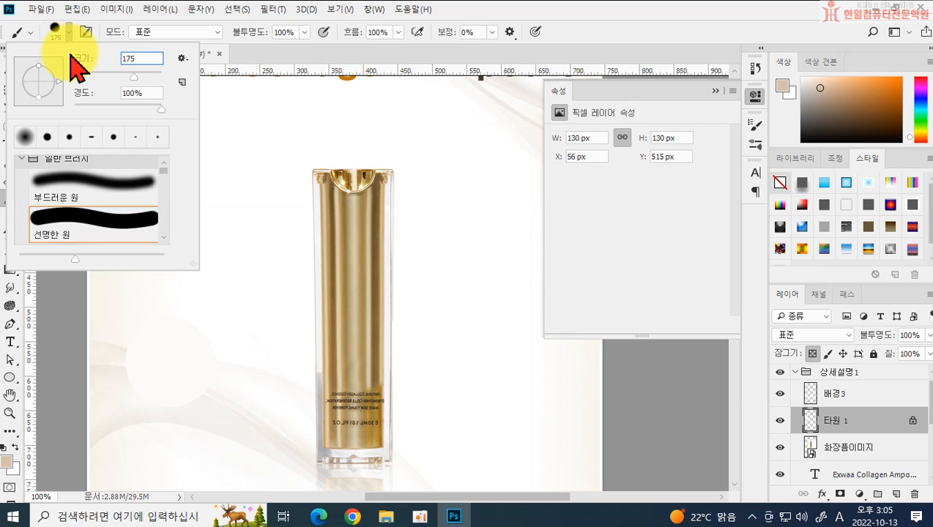
pyautogui.click(25, 137)
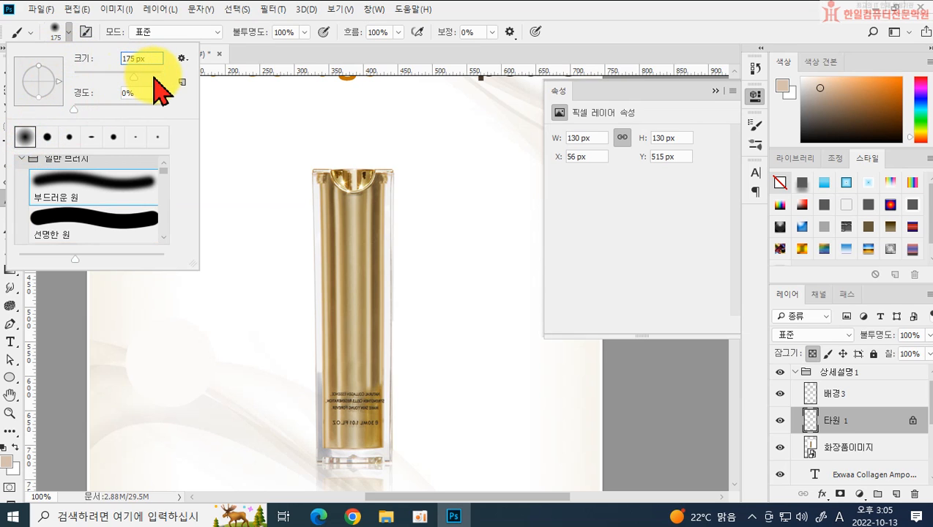
pyautogui.click(232, 96)
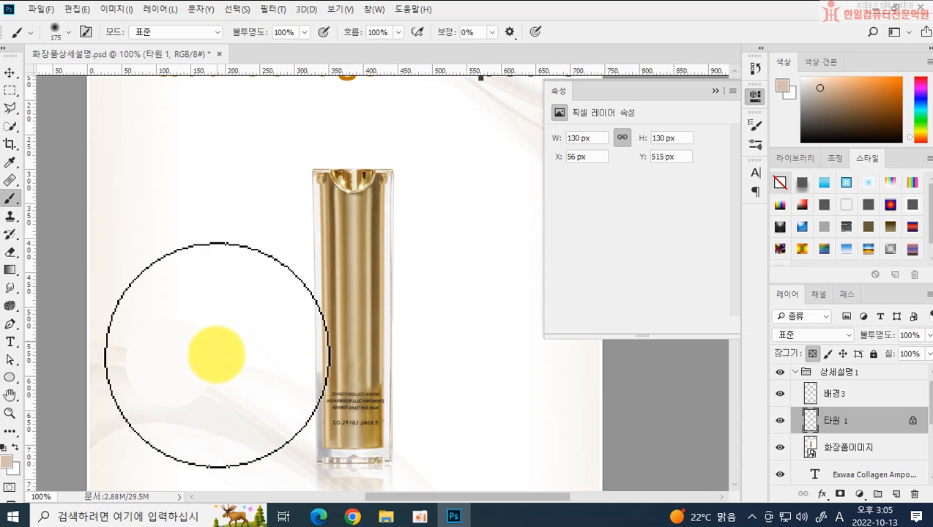
pyautogui.moveTo(210, 325); pyautogui.dragTo(220, 437)
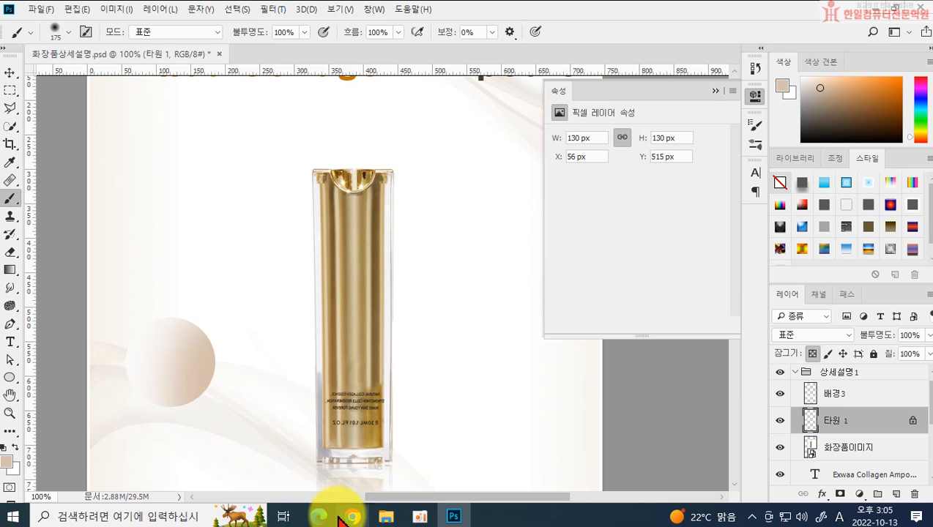
pyautogui.hotkey('ctrl', 'z')
pyautogui.click(219, 369)
pyautogui.hotkey('ctrl', 'z')
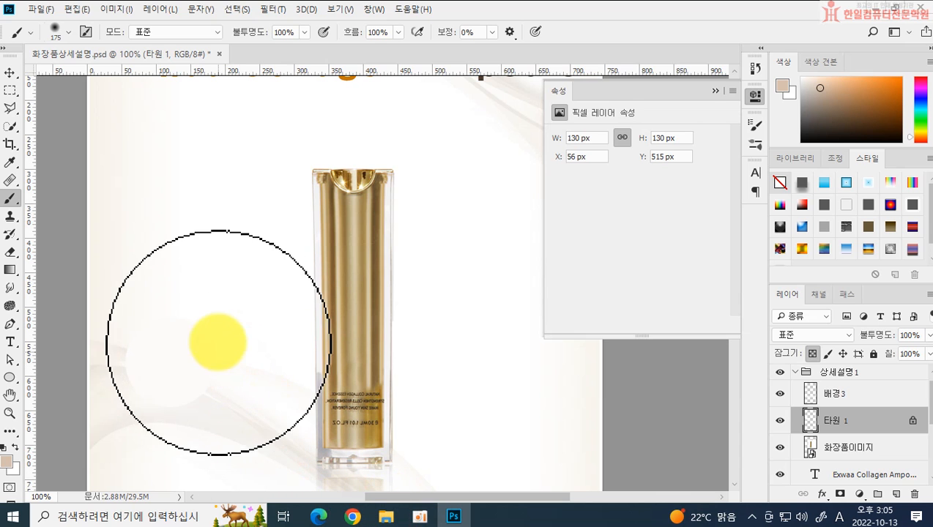
# Step: Paint soft beige shading over the right side of the circle on the 타원 1 layer
pyautogui.click(219, 316)
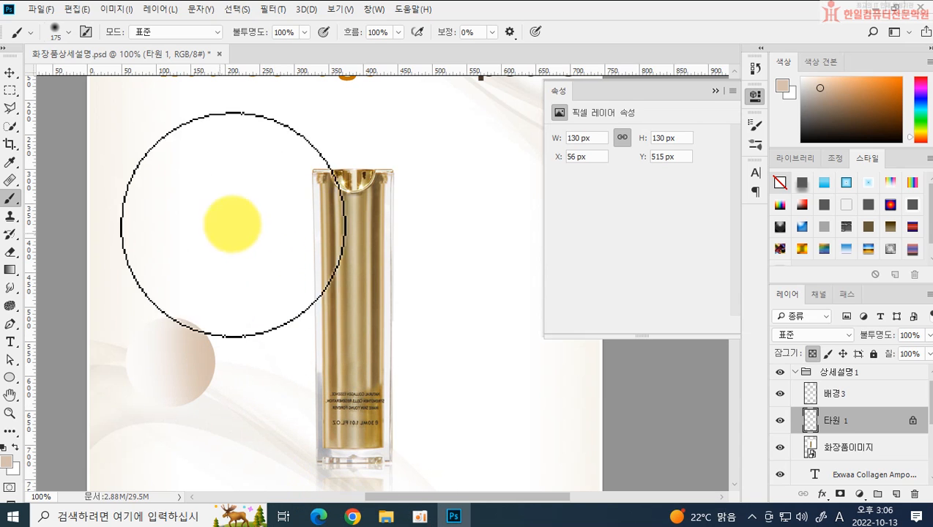
pyautogui.click(347, 412)
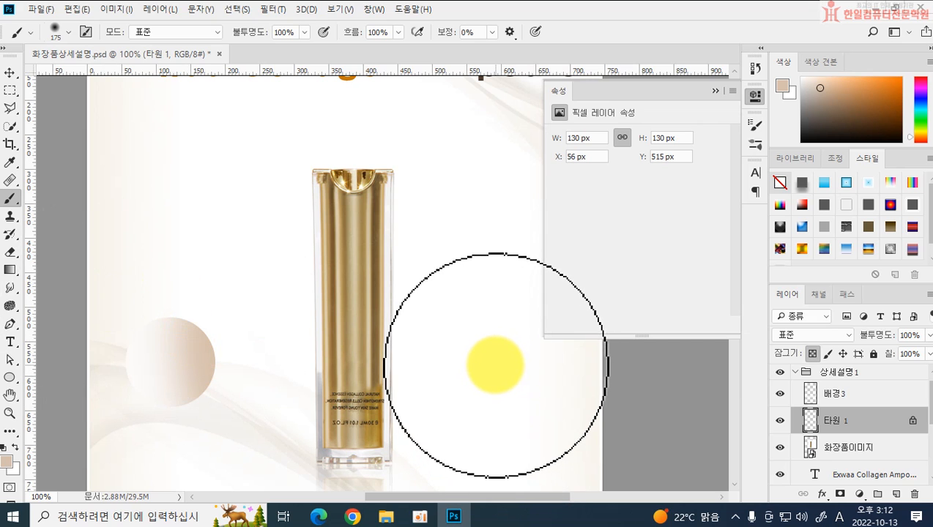
# Step: Duplicate the 타원 1 layer, fill the copy's circle with grey #c4c4c4 and clear the selection
pyautogui.hotkey('ctrl', 'j')
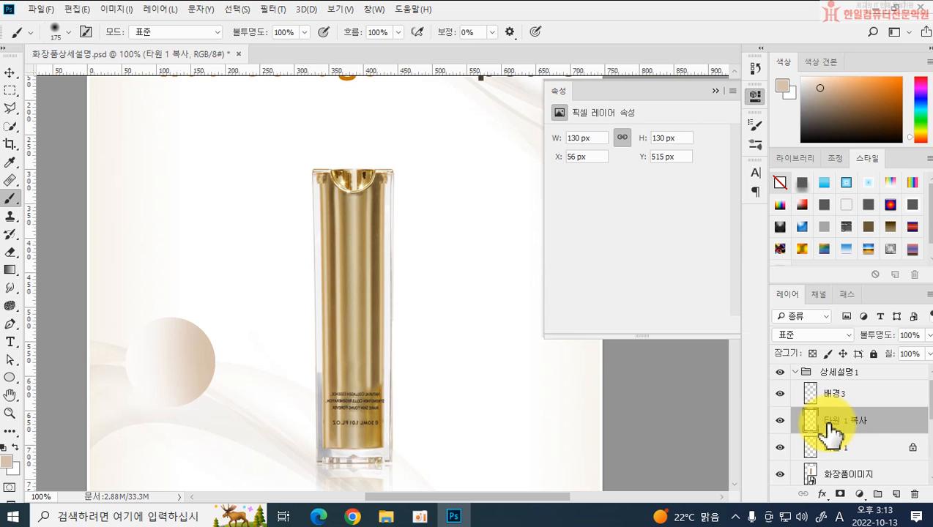
pyautogui.moveTo(830, 432); pyautogui.dragTo(810, 421)
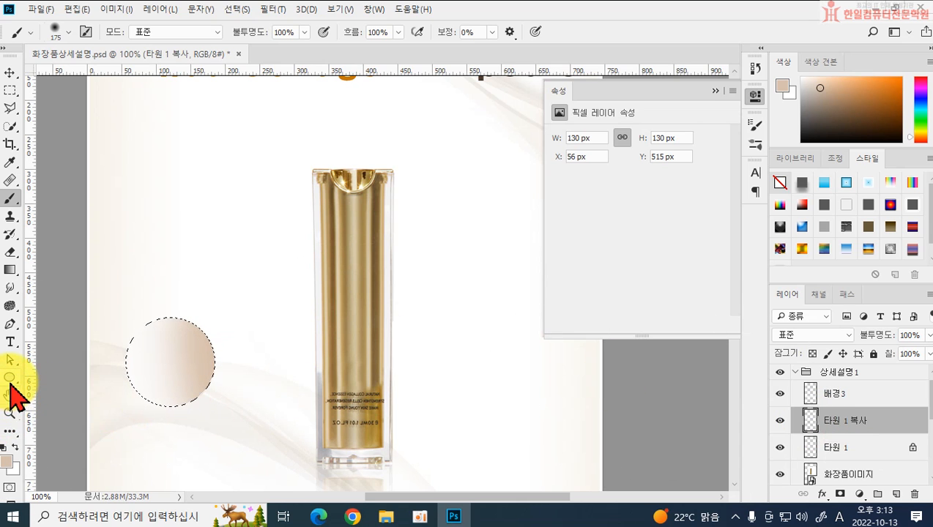
pyautogui.click(6, 461)
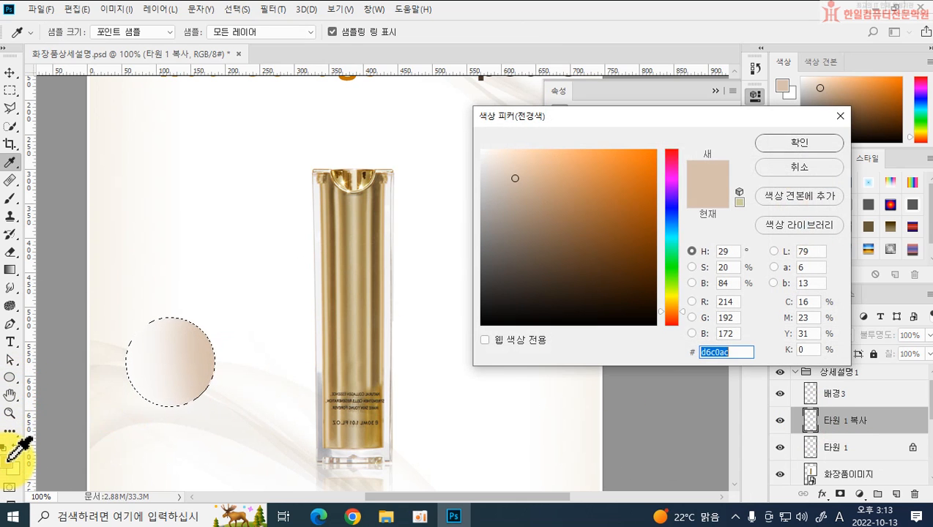
pyautogui.write('c')
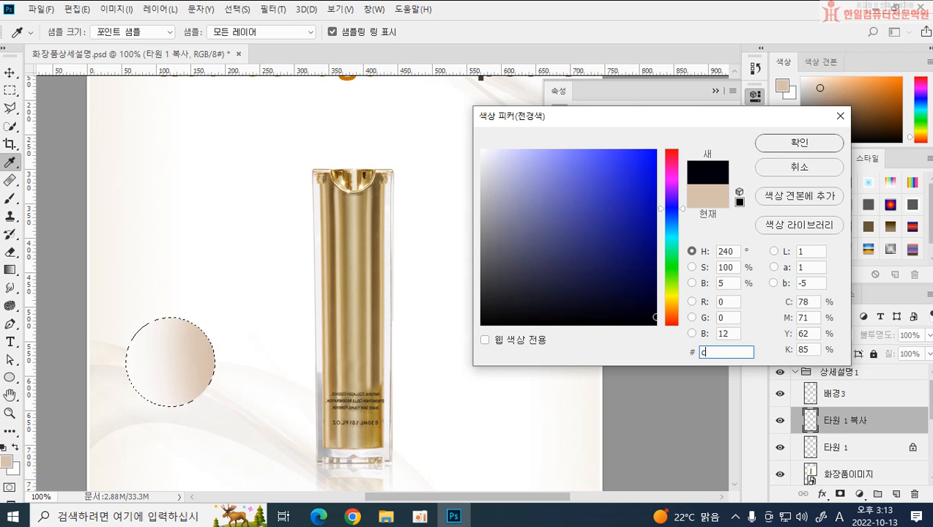
pyautogui.write('4c4c4')
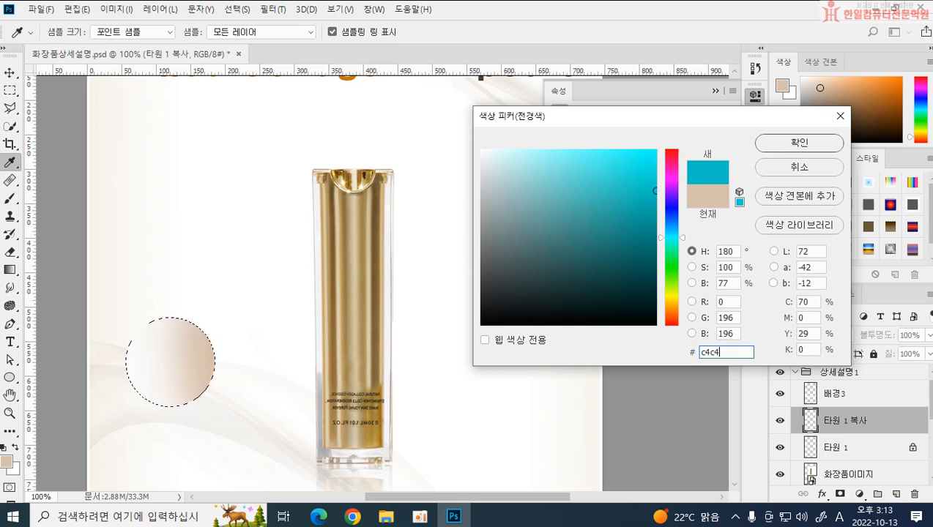
pyautogui.click(790, 144)
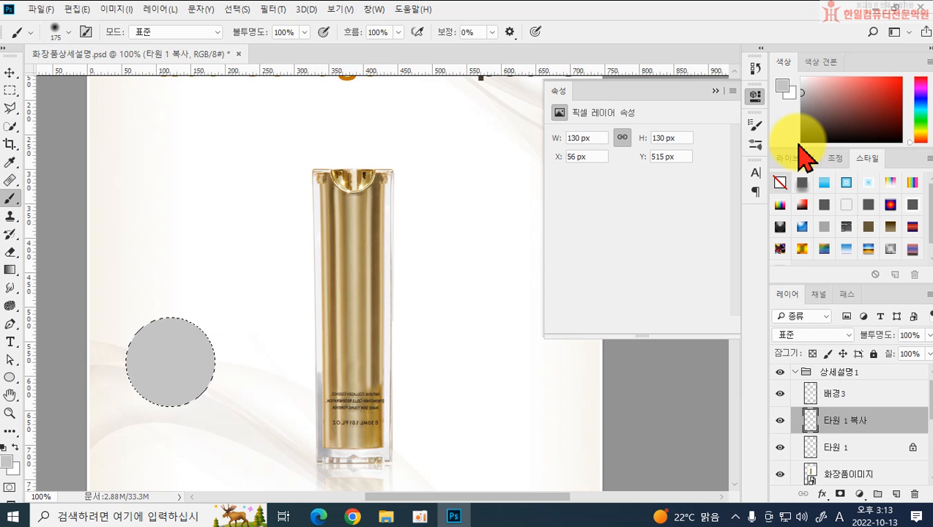
pyautogui.hotkey('ctrl', 'd')
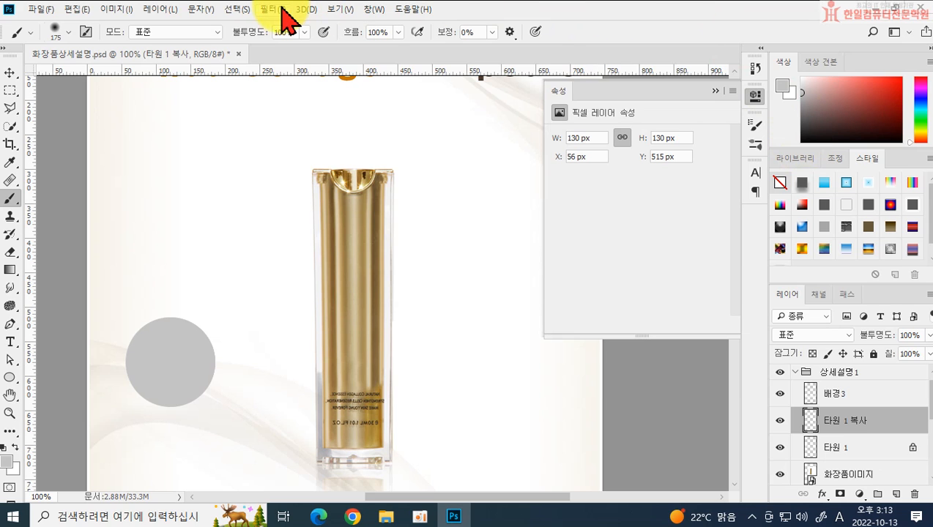
# Step: Apply a Gaussian Blur (가우시안 흐림 효과) with a radius of 8 pixels to the 타원 1 복사 layer
pyautogui.click(276, 10)
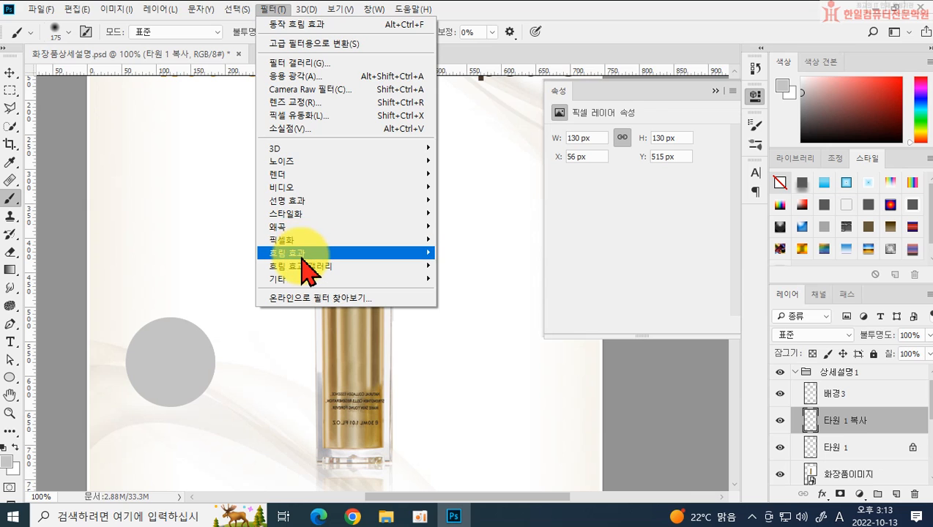
pyautogui.moveTo(301, 257)
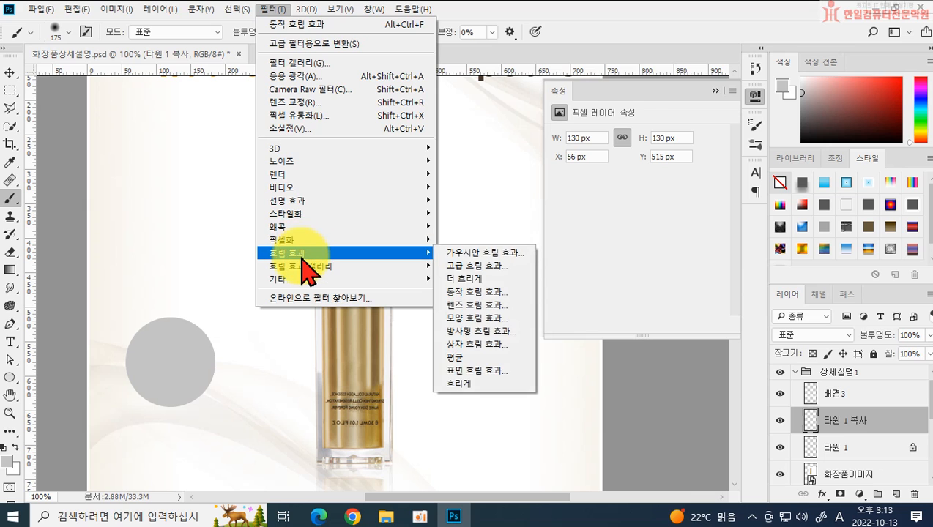
pyautogui.click(473, 256)
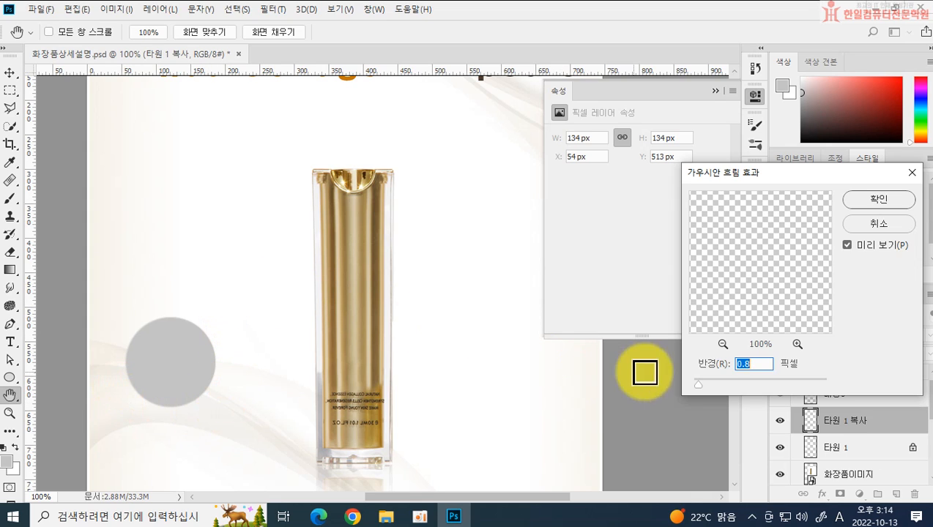
pyautogui.write('8')
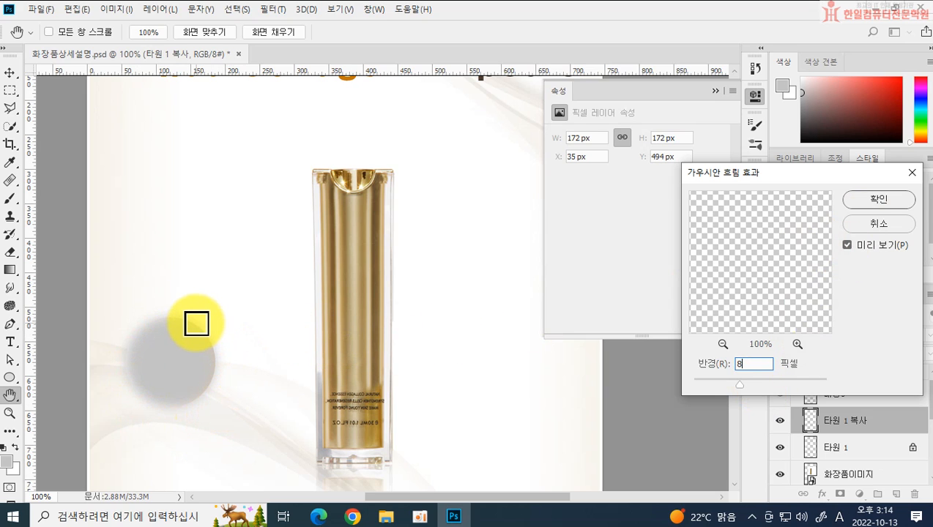
pyautogui.click(877, 205)
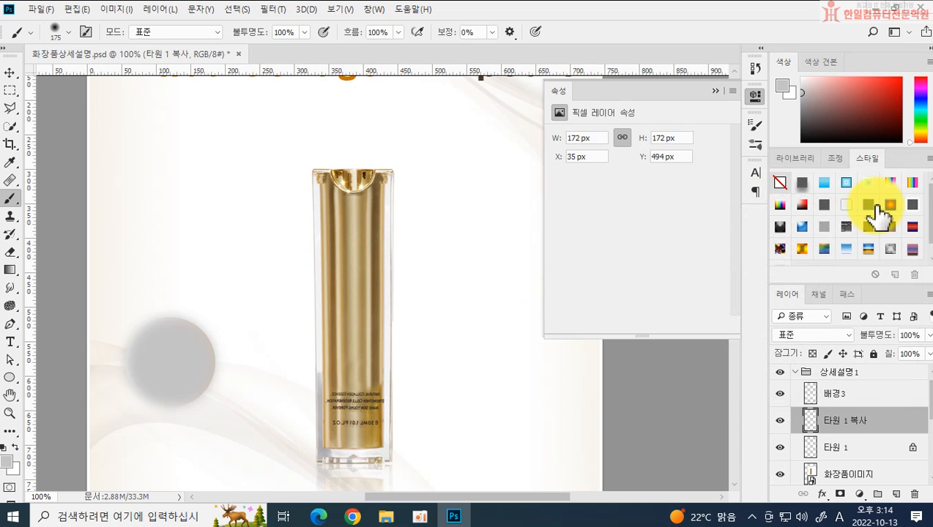
# Step: Place the 타원 1 복사 layer beneath 타원 1 in the stacking order and link the two layers
pyautogui.click(857, 421)
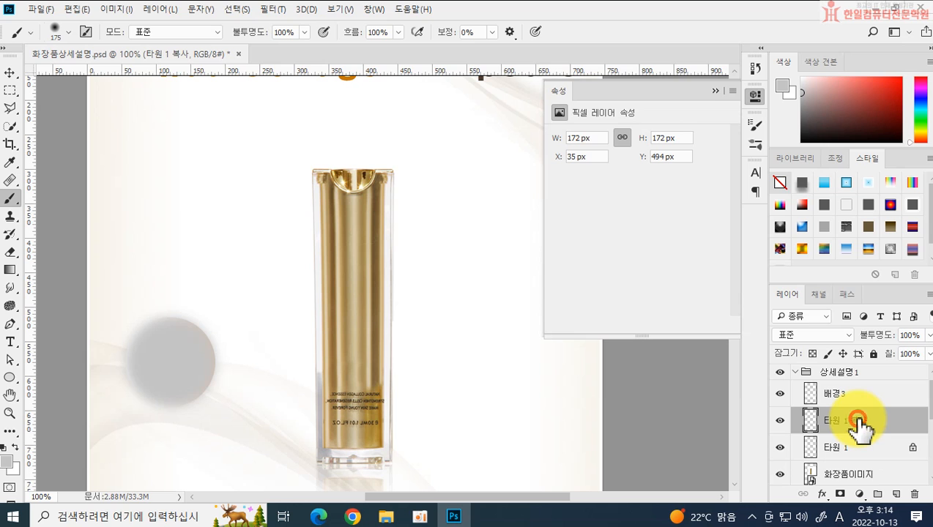
pyautogui.moveTo(860, 428); pyautogui.dragTo(858, 460)
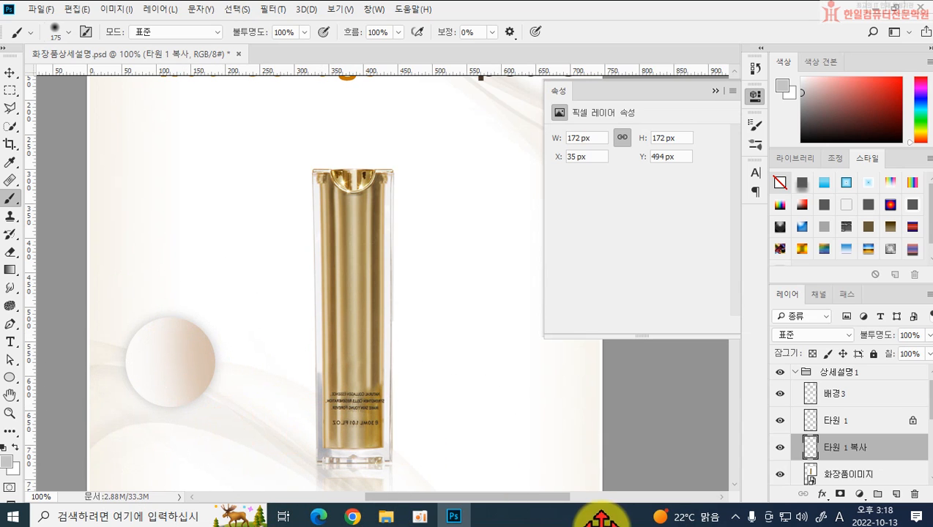
pyautogui.keyDown('shift'); pyautogui.click(833, 427); pyautogui.keyUp('shift')
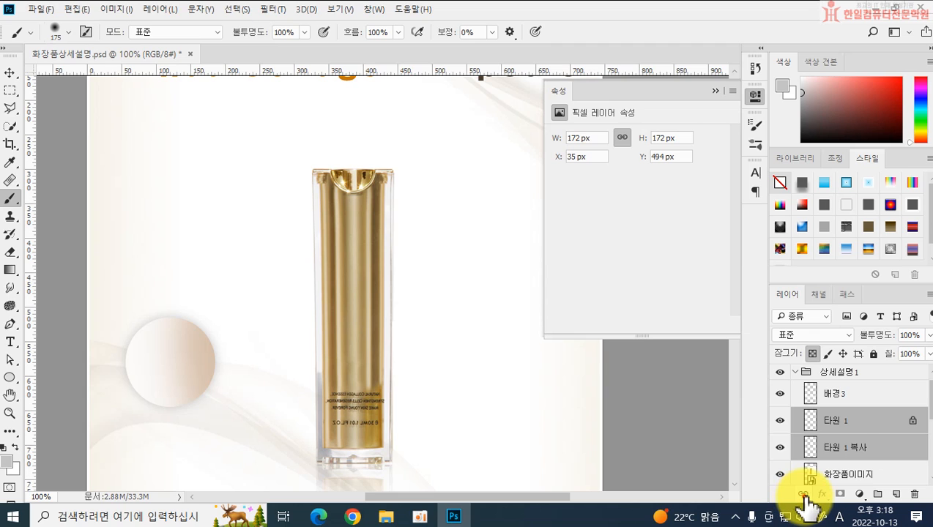
pyautogui.click(803, 495)
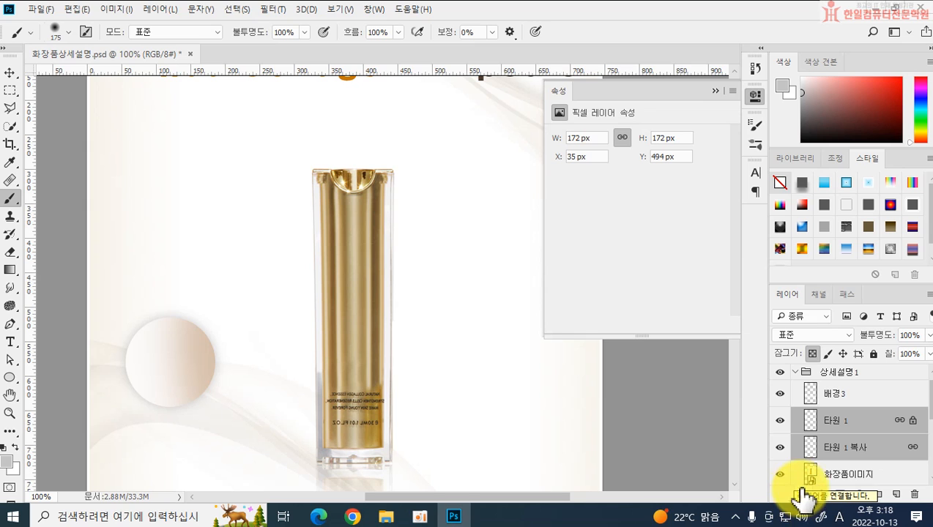
# Step: With the Move tool, shift the linked circles slightly so that 타원 1 sits at about X 47 px, Y 513 px
pyautogui.click(840, 425)
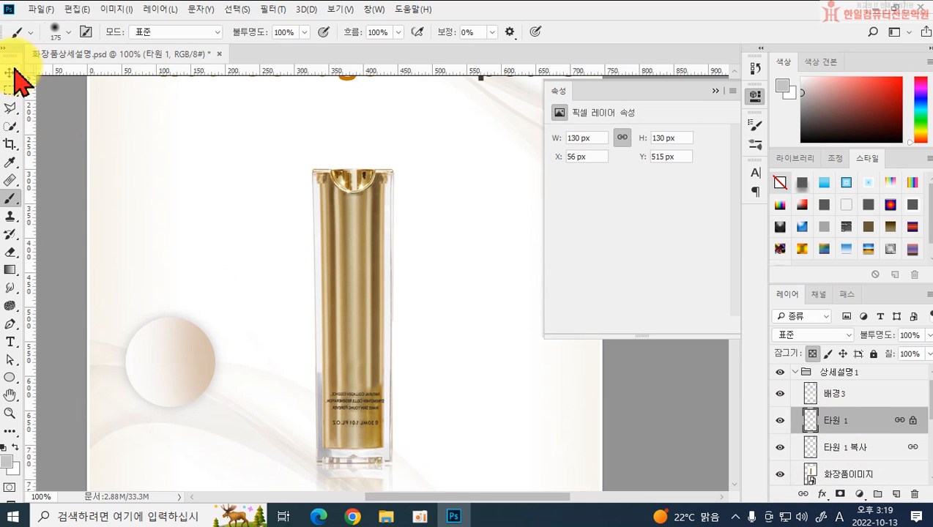
pyautogui.click(10, 72)
pyautogui.moveTo(176, 375); pyautogui.dragTo(168, 355)
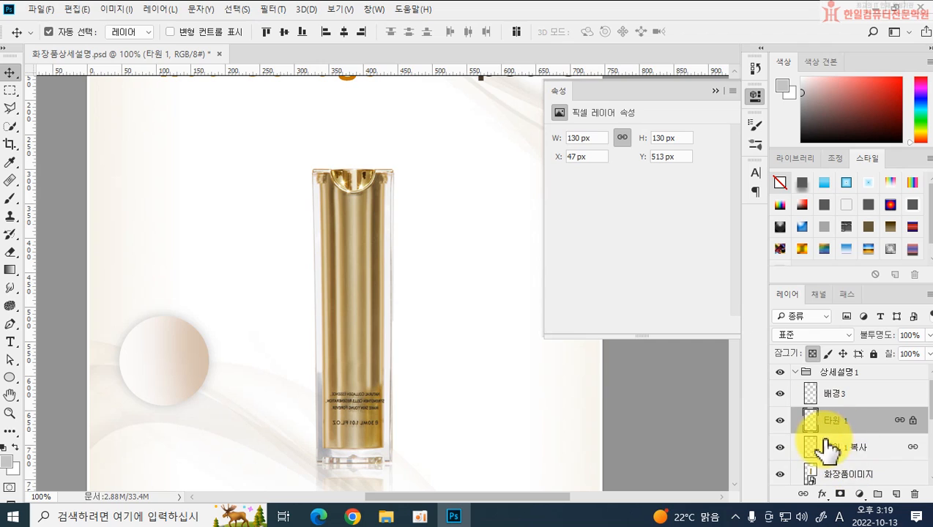
# Step: Unlink and relink 타원 1 and 타원 1 복사, and shift the circles horizontally until 타원 1 is at about X 37 px
pyautogui.keyDown('shift'); pyautogui.click(861, 456); pyautogui.keyUp('shift')
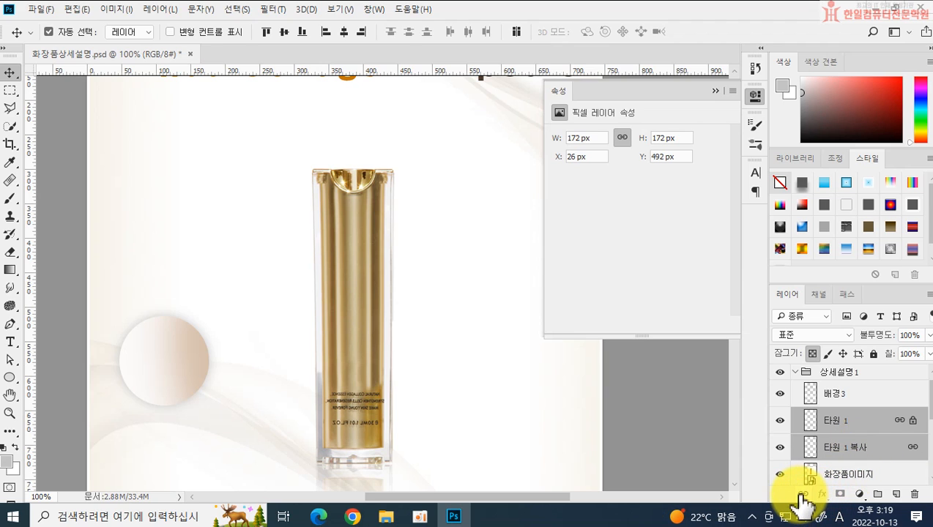
pyautogui.click(804, 493)
pyautogui.click(803, 494)
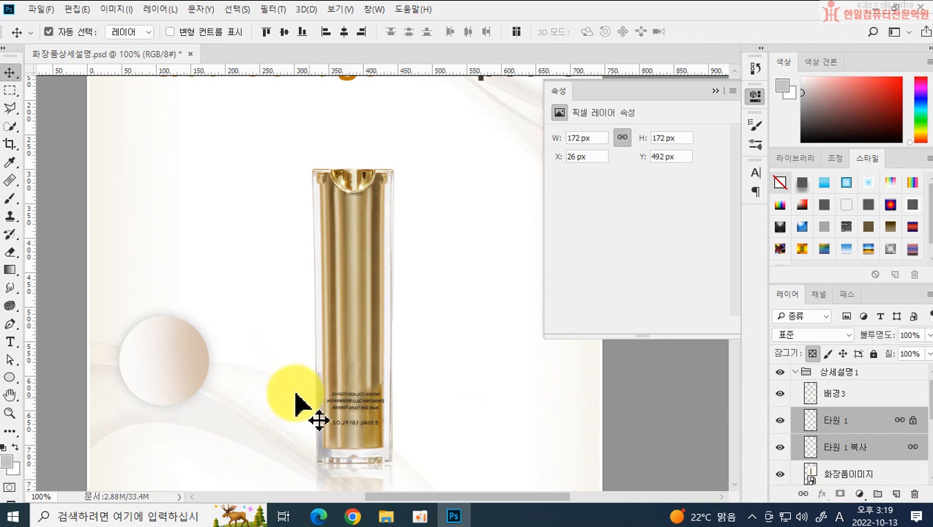
pyautogui.click(253, 359)
pyautogui.moveTo(174, 372)
pyautogui.mouseDown()
pyautogui.moveTo(205, 339)
pyautogui.moveTo(175, 375)
pyautogui.moveTo(179, 344)
pyautogui.moveTo(167, 372)
pyautogui.mouseUp()
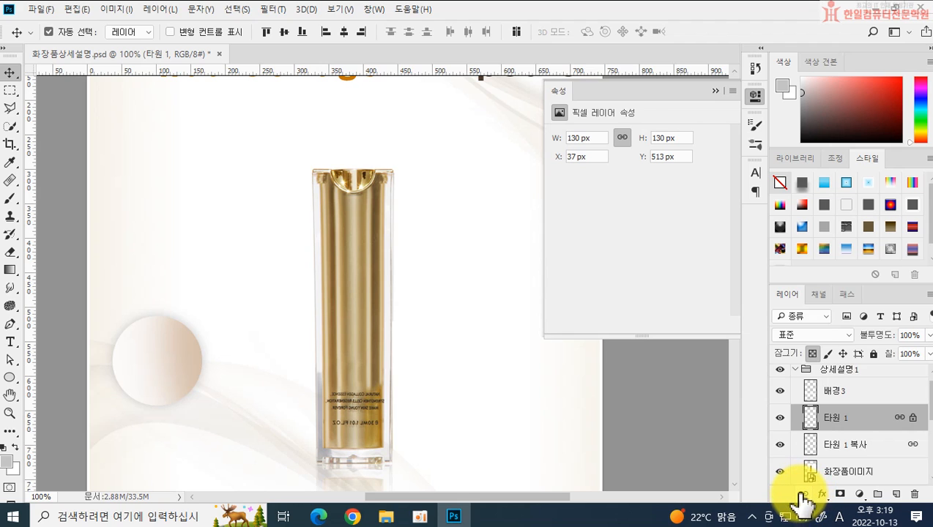
# Step: Select the linked circle layers again and move them horizontally until 타원 1 is at about X 47 px
pyautogui.click(851, 390)
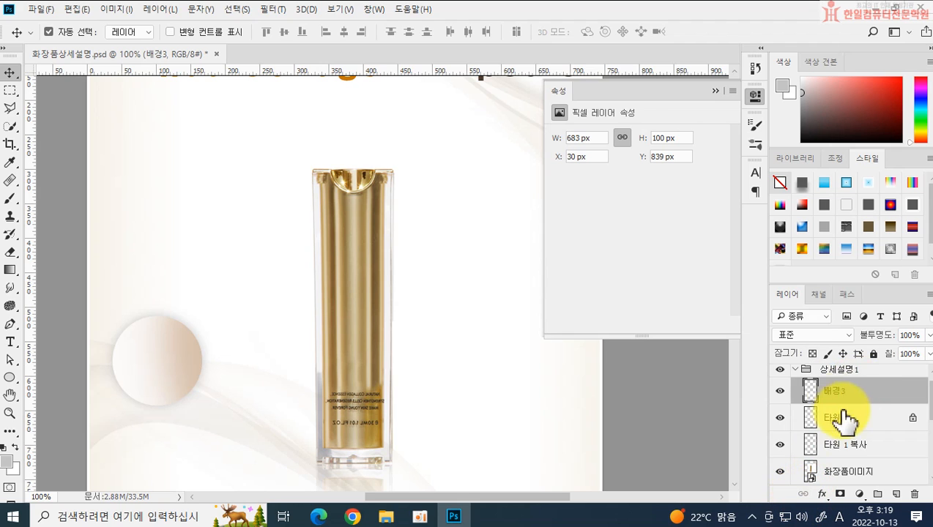
pyautogui.click(842, 419)
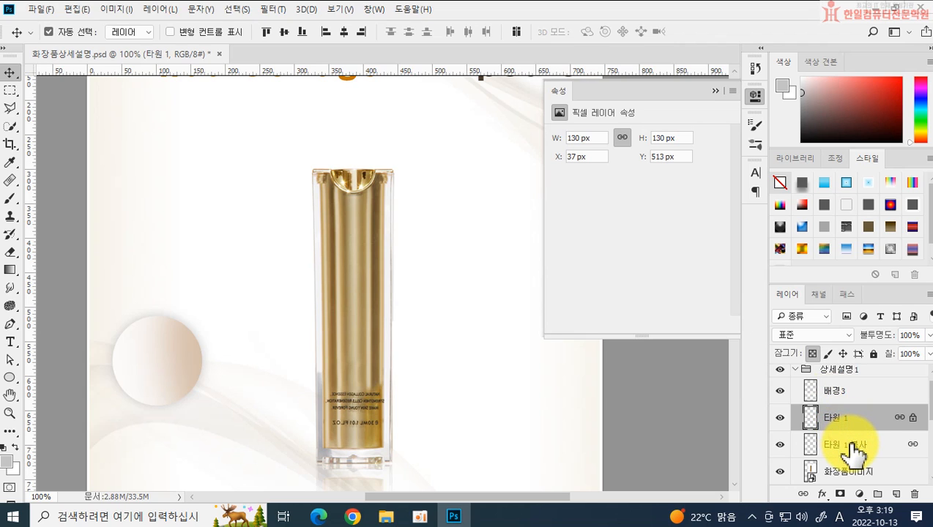
pyautogui.keyDown('shift'); pyautogui.click(850, 449); pyautogui.keyUp('shift')
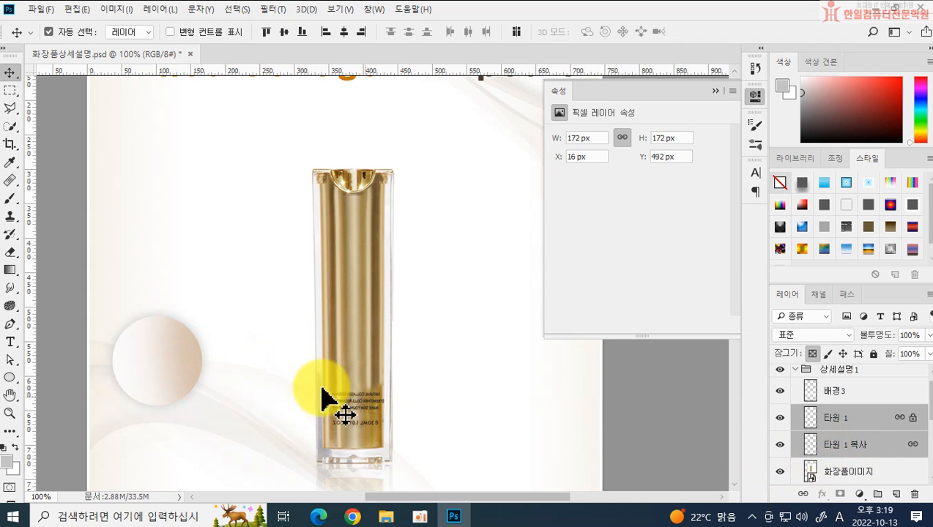
pyautogui.click(267, 352)
pyautogui.moveTo(154, 356)
pyautogui.mouseDown()
pyautogui.moveTo(200, 333)
pyautogui.moveTo(158, 359)
pyautogui.mouseUp()
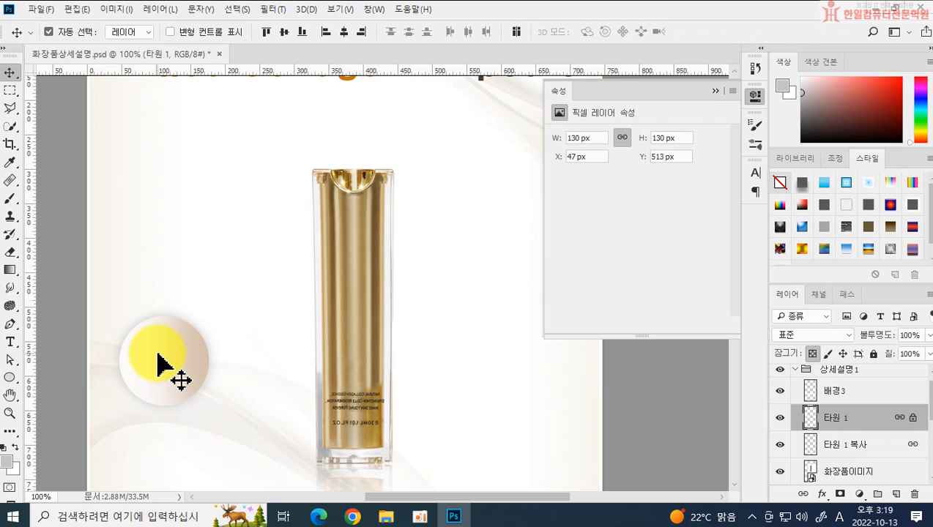